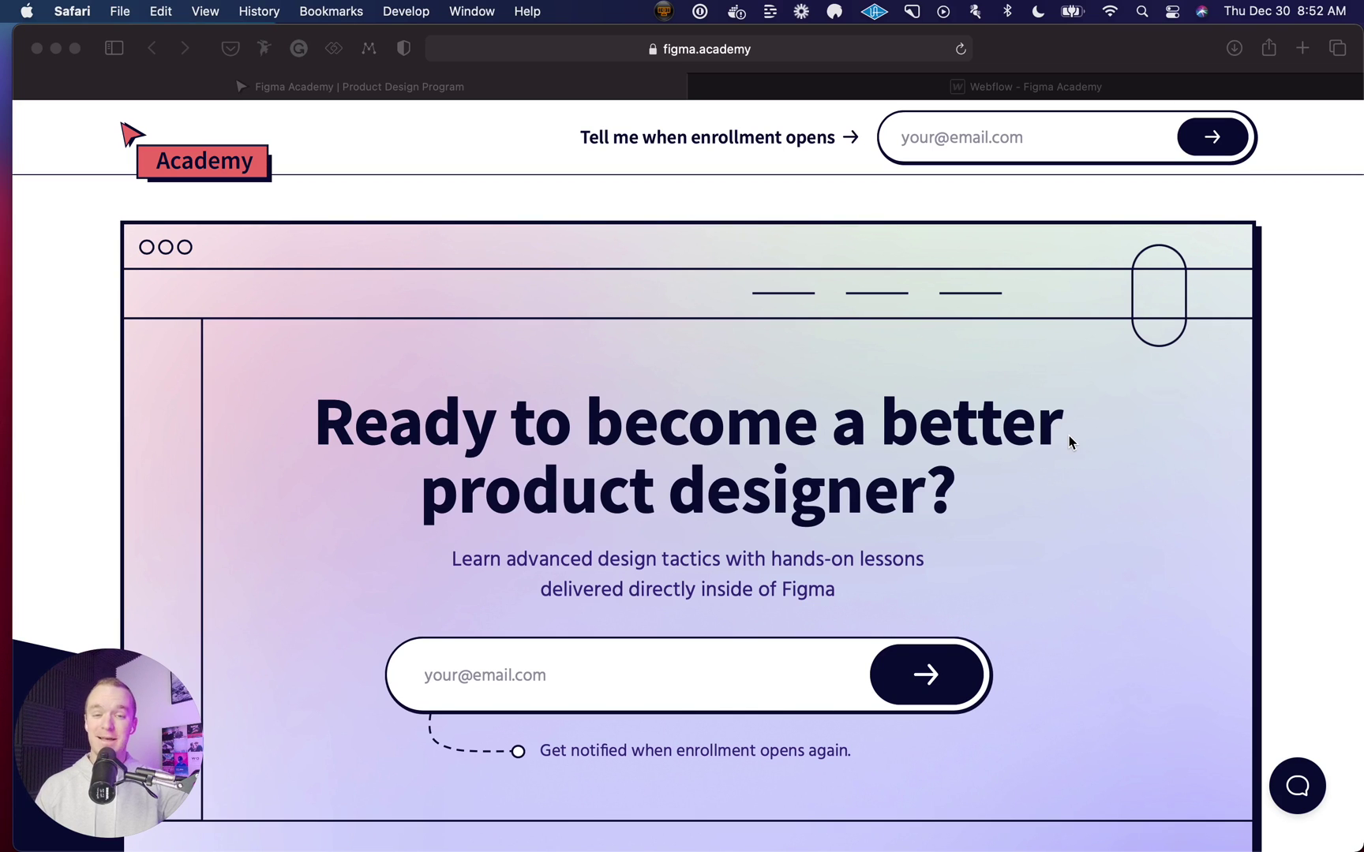
Scroll figma.academy through the hero, skill cards and testimonials, then back up to 'Want to refine your craft'
scroll(1071, 442, "down", 10)
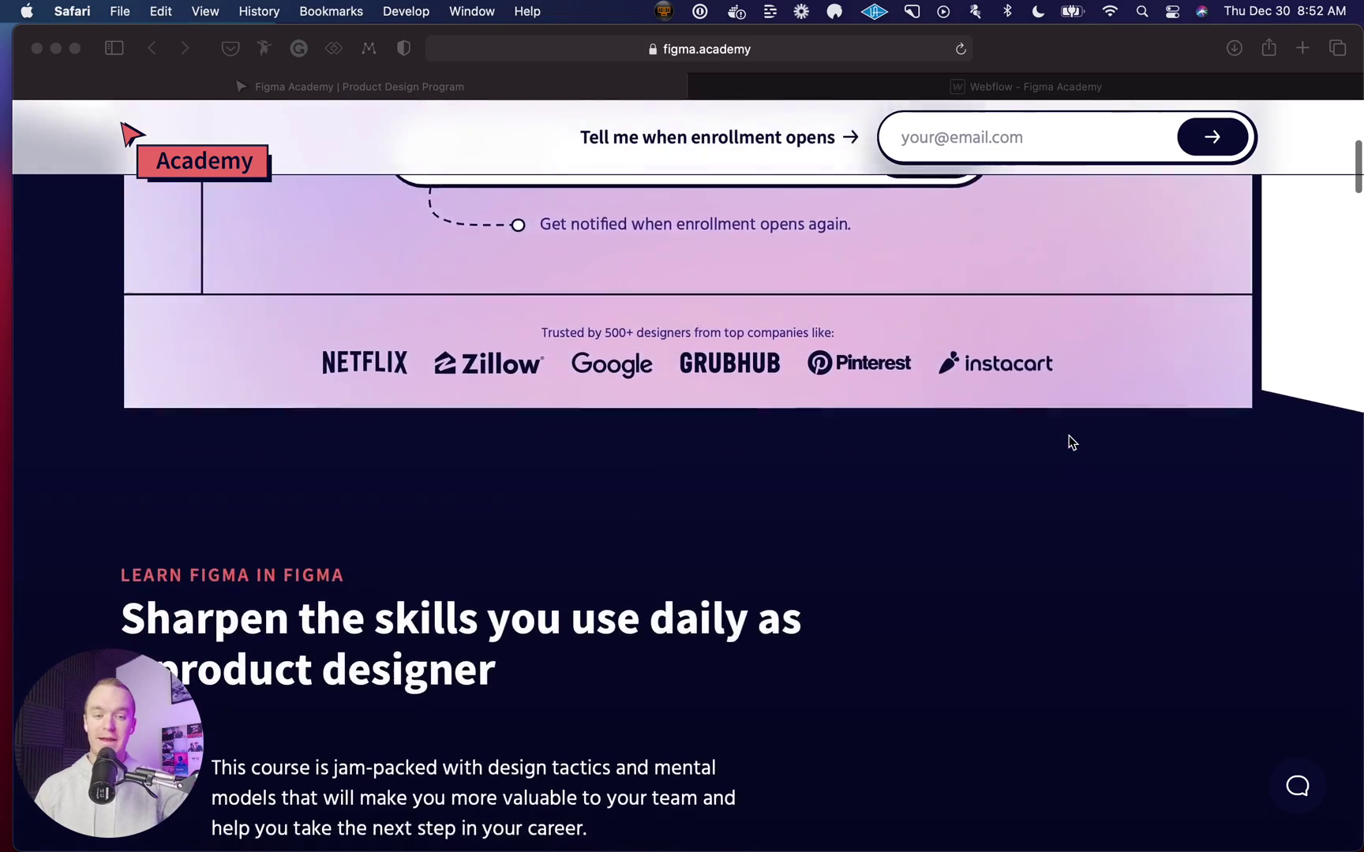
scroll(1072, 442, "up", 10)
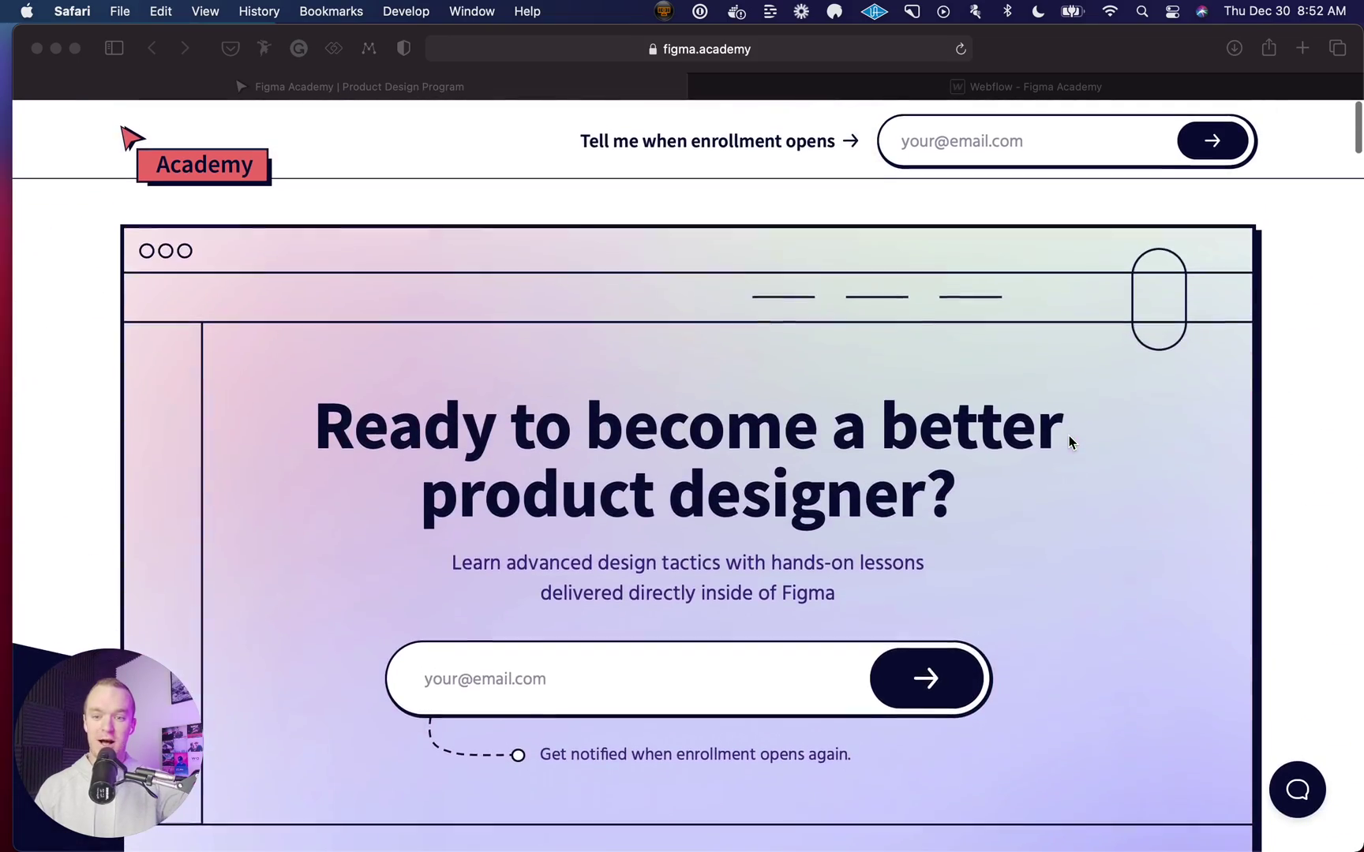
scroll(606, 594, "down", 20)
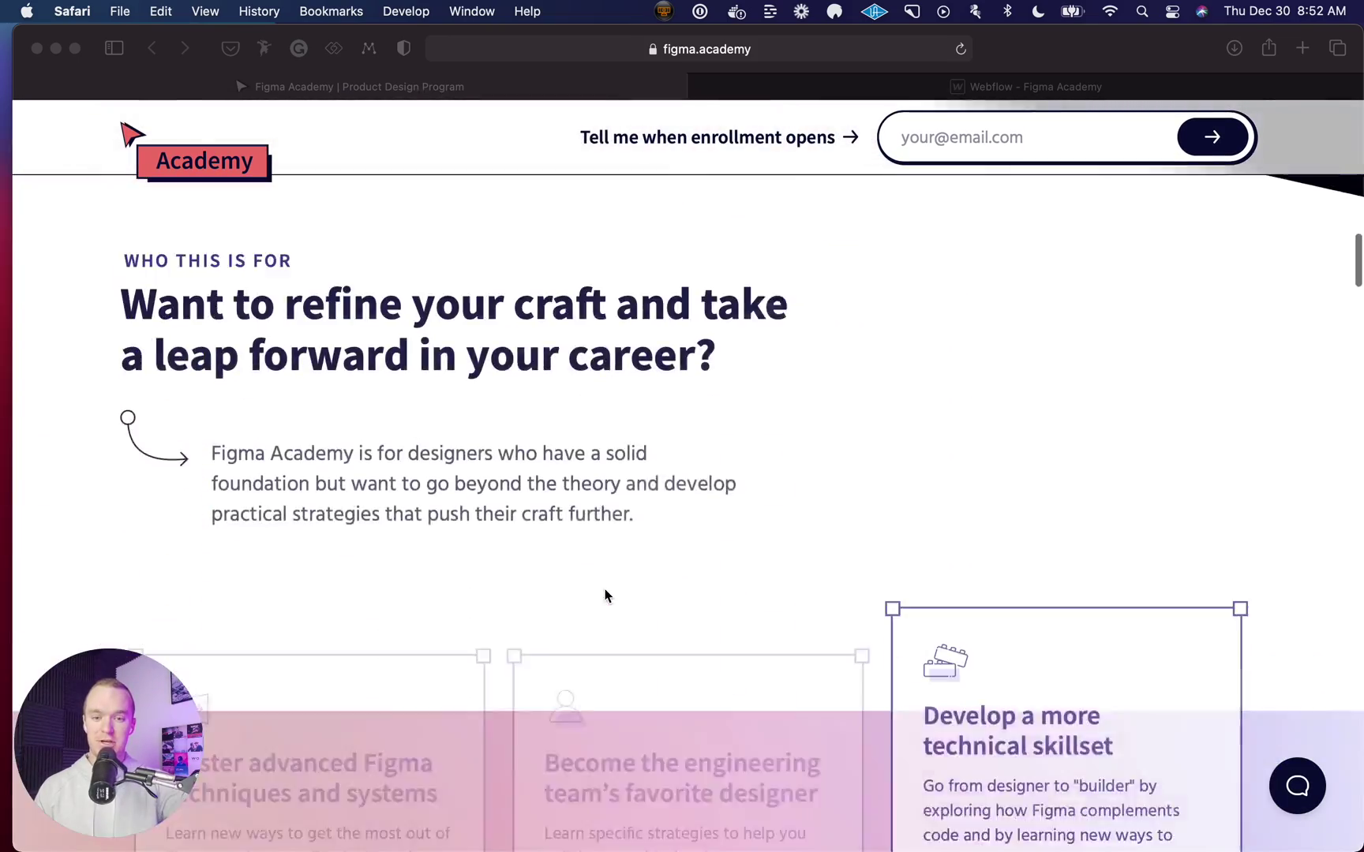
scroll(606, 596, "down", 15)
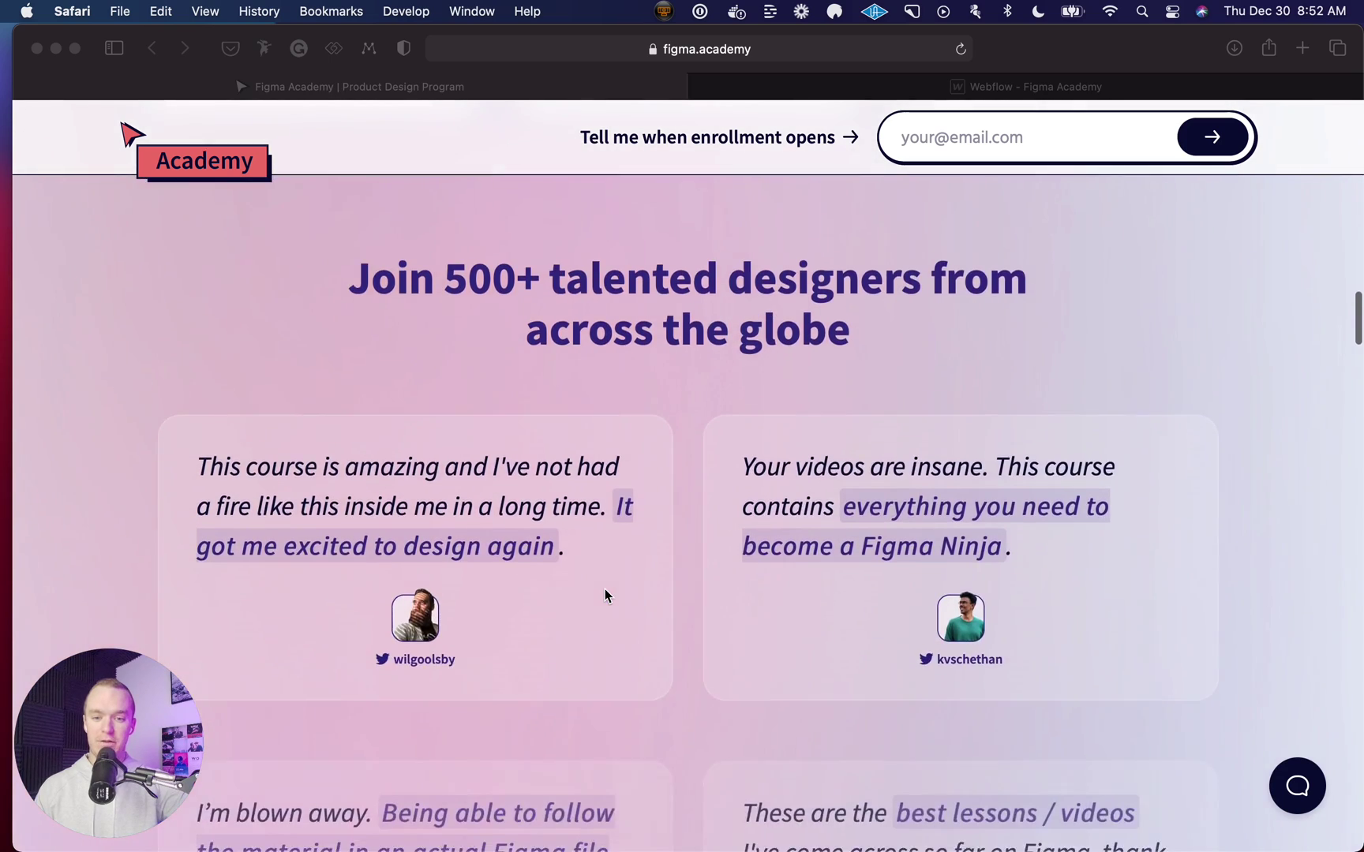
scroll(604, 595, "up", 7)
scroll(366, 721, "down", 2)
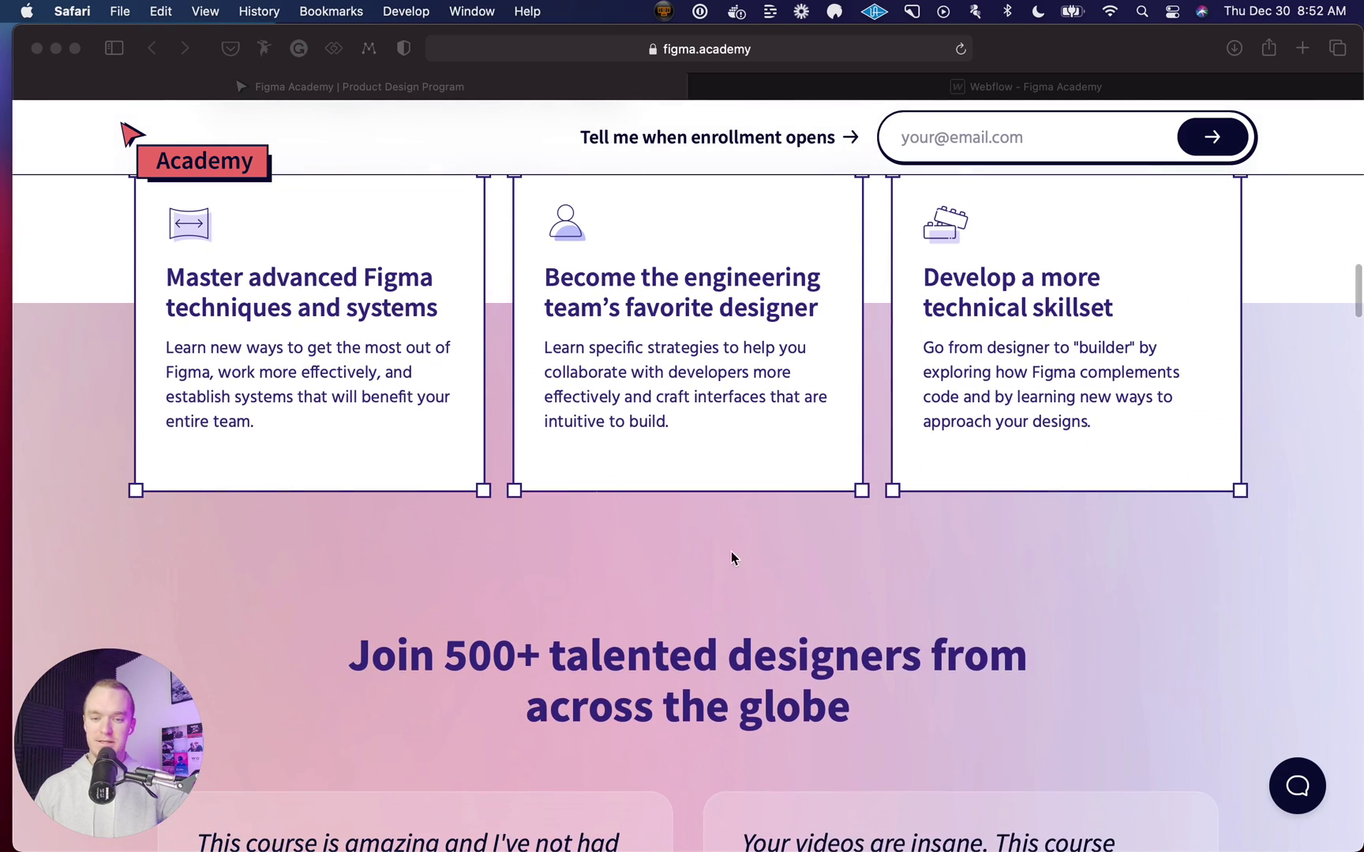
scroll(557, 655, "down", 13)
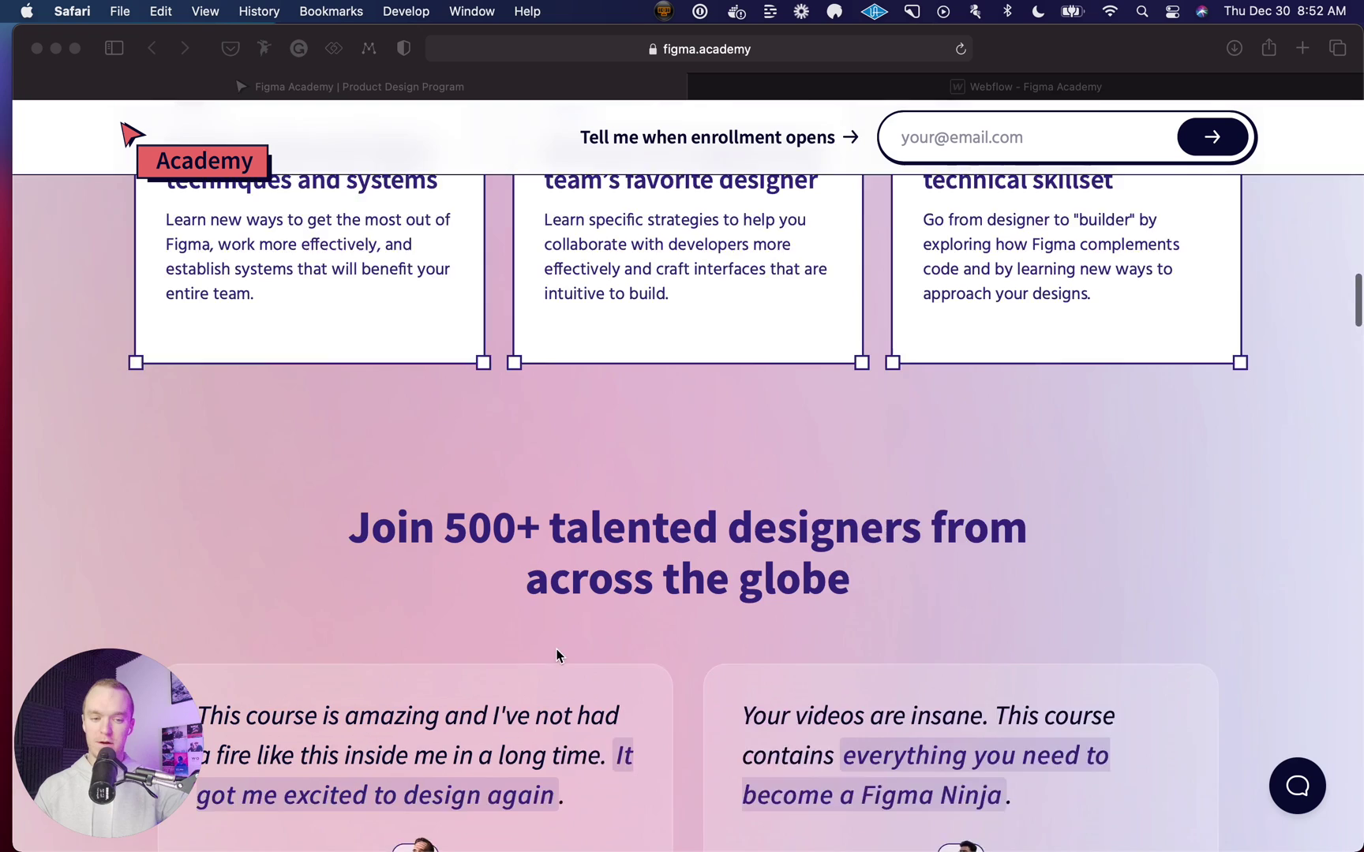
scroll(556, 655, "down", 6)
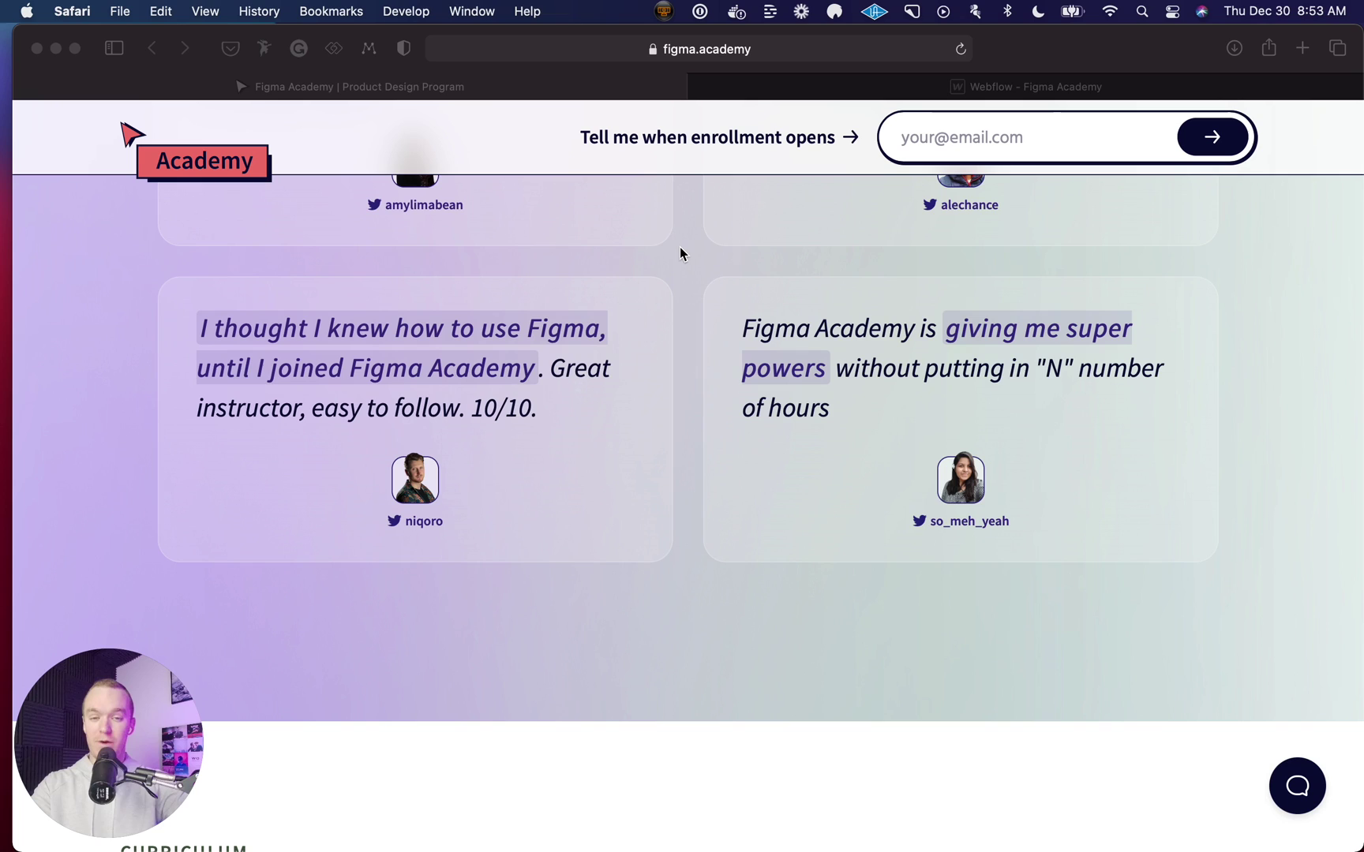
scroll(680, 253, "up", 10)
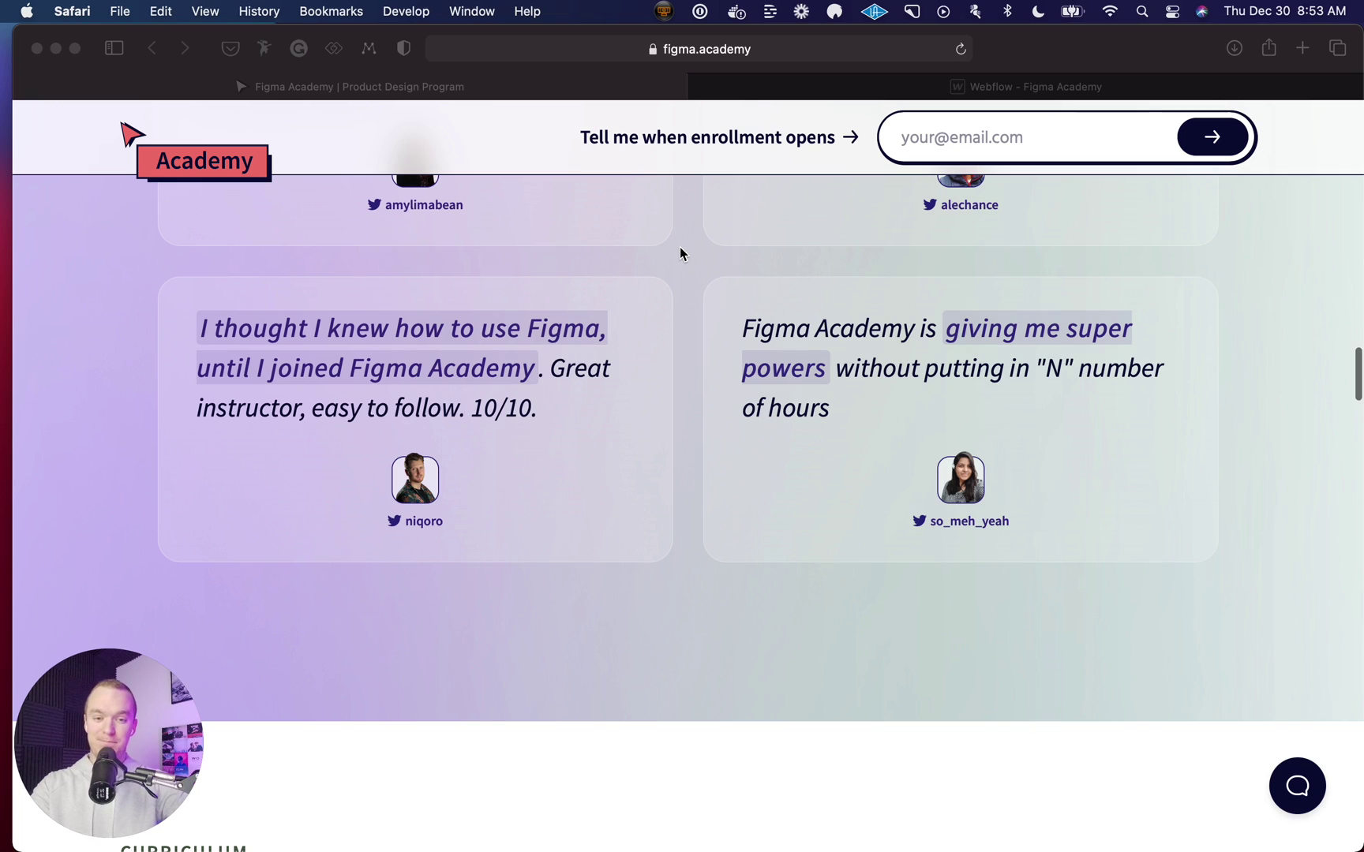
scroll(681, 253, "up", 6)
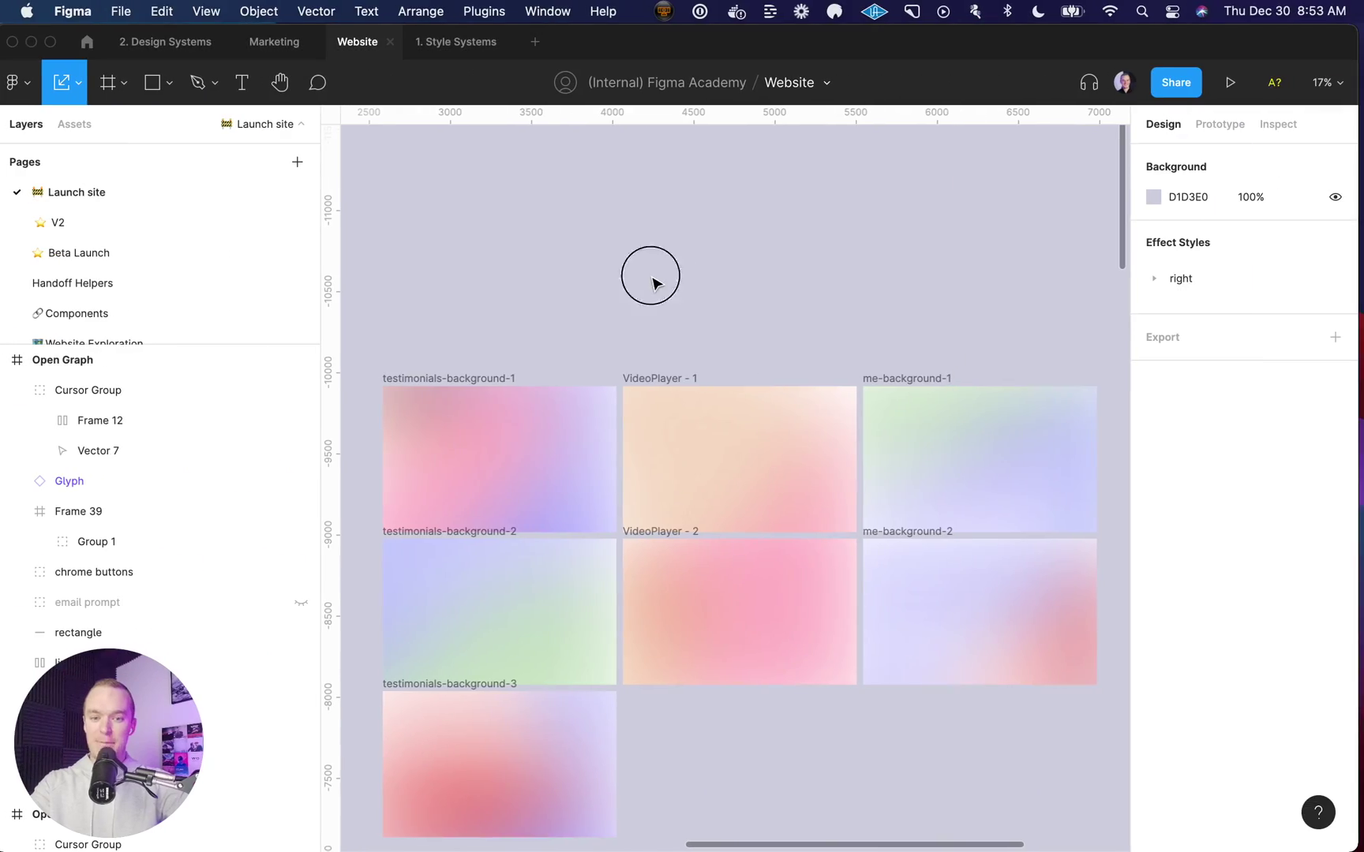
After a trial marquee selection of the gradient frames, select testimonials-background-1's Blur child layer
scroll(635, 283, "down", 3)
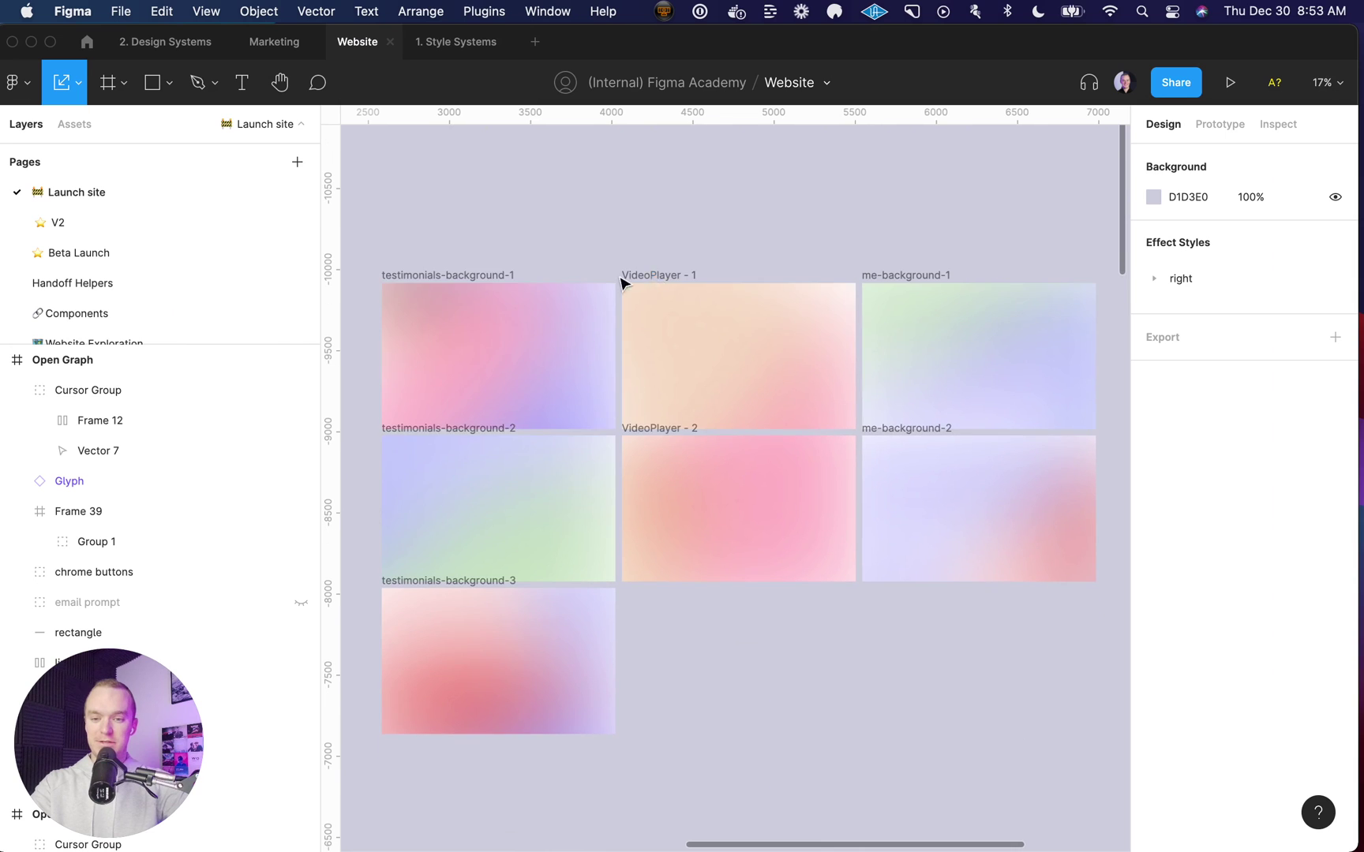
left_click_drag(359, 252, 1085, 764)
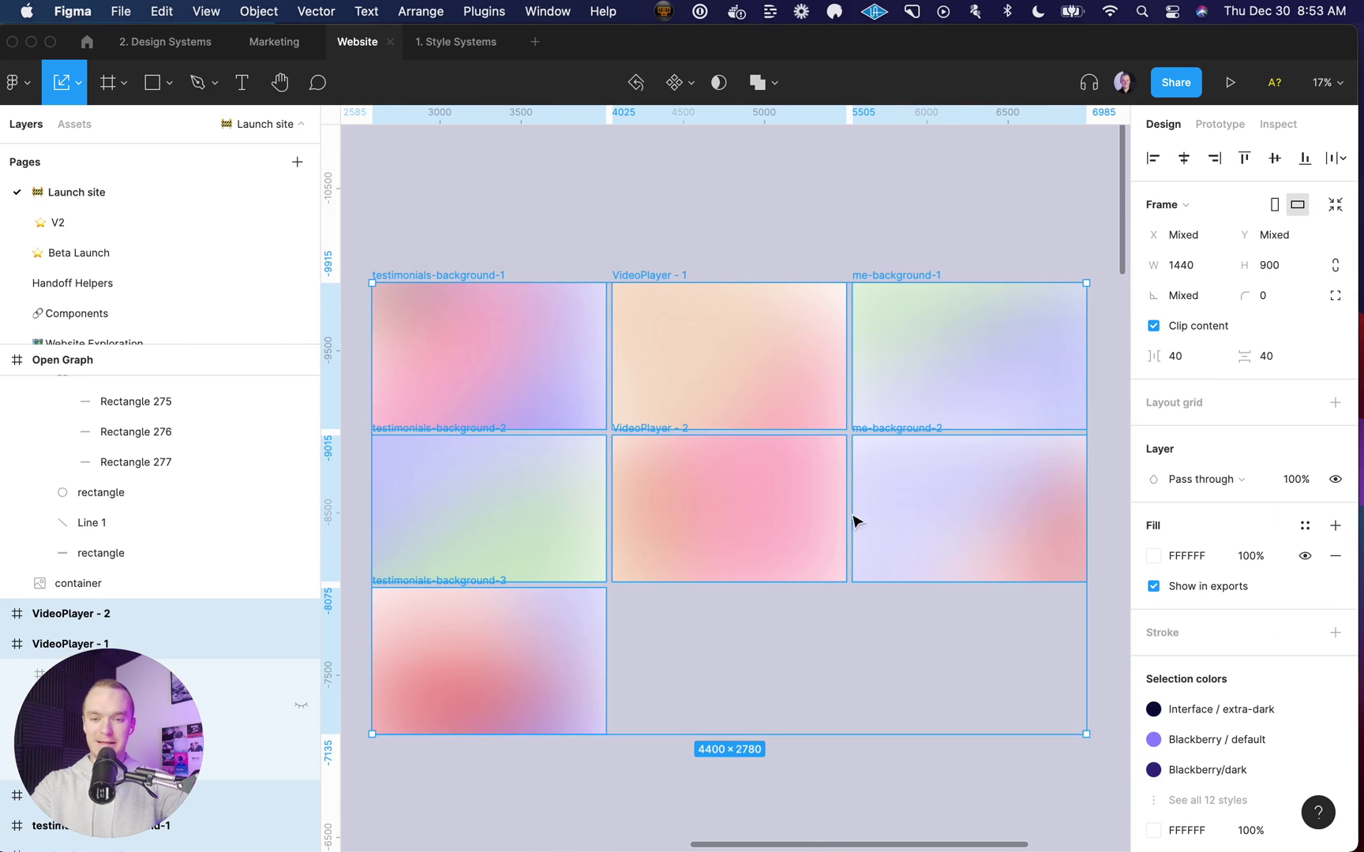
left_click(541, 229)
scroll(537, 276, "up", 2)
scroll(537, 276, "left", 2)
key("v")
left_click(535, 347)
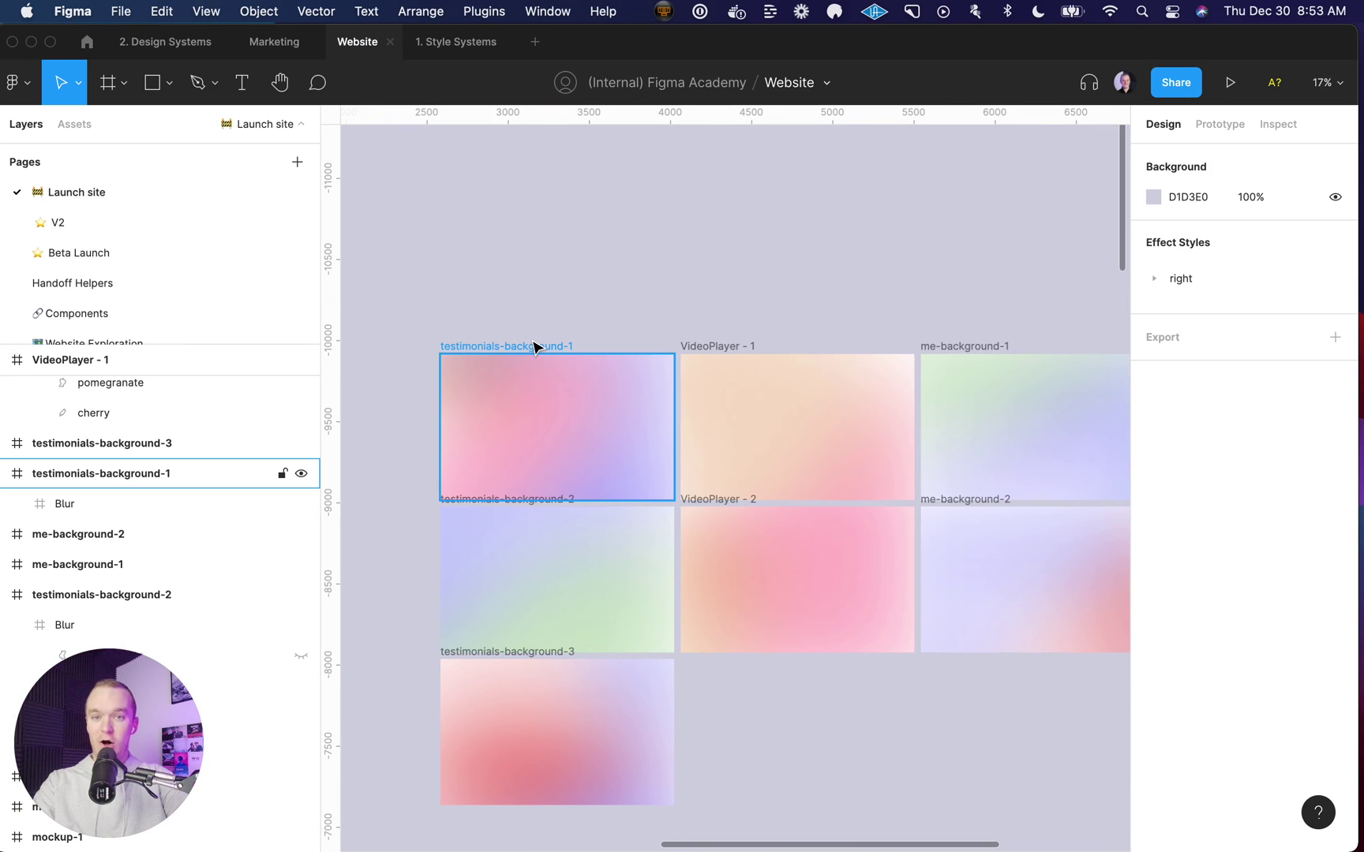
left_click(534, 347)
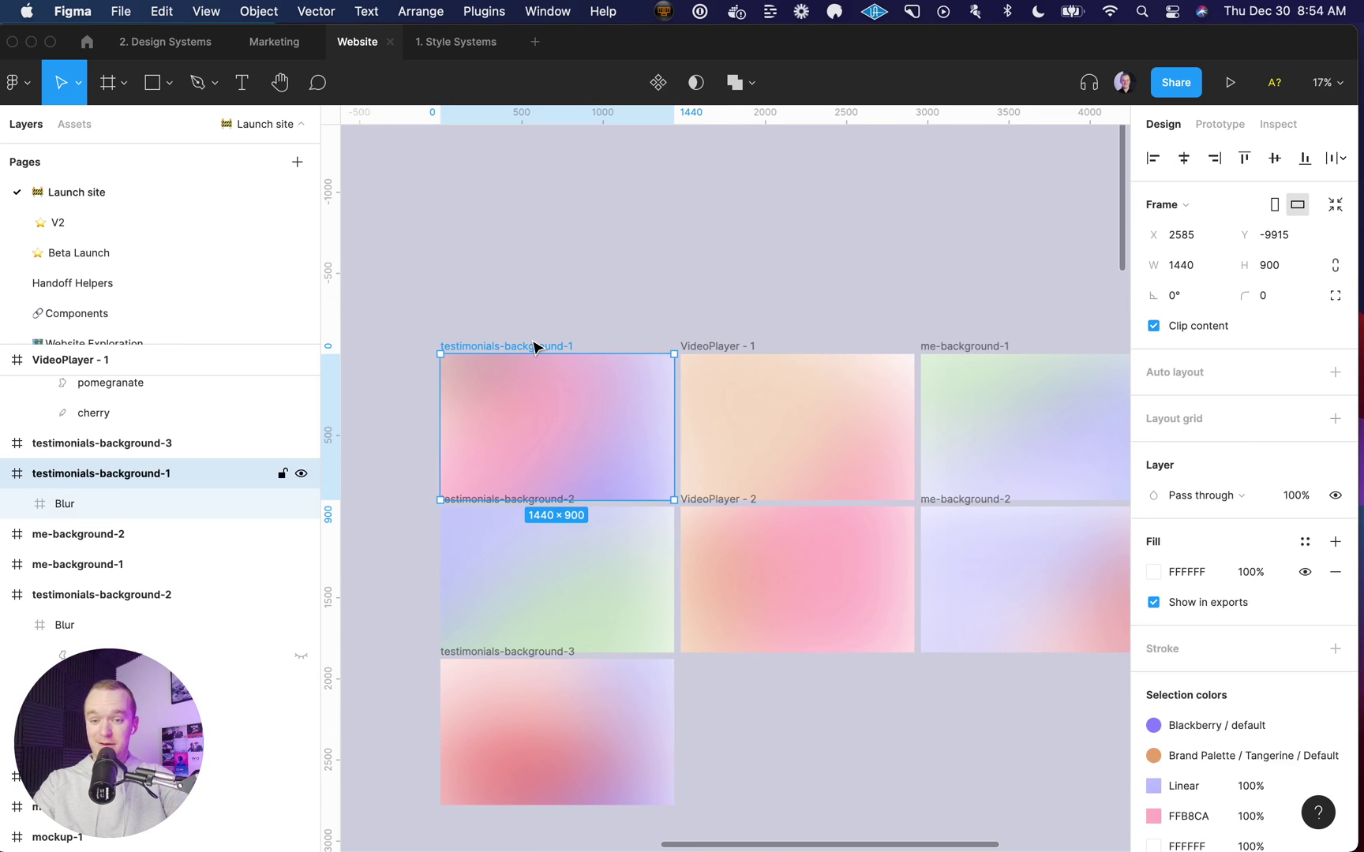
left_click(77, 503)
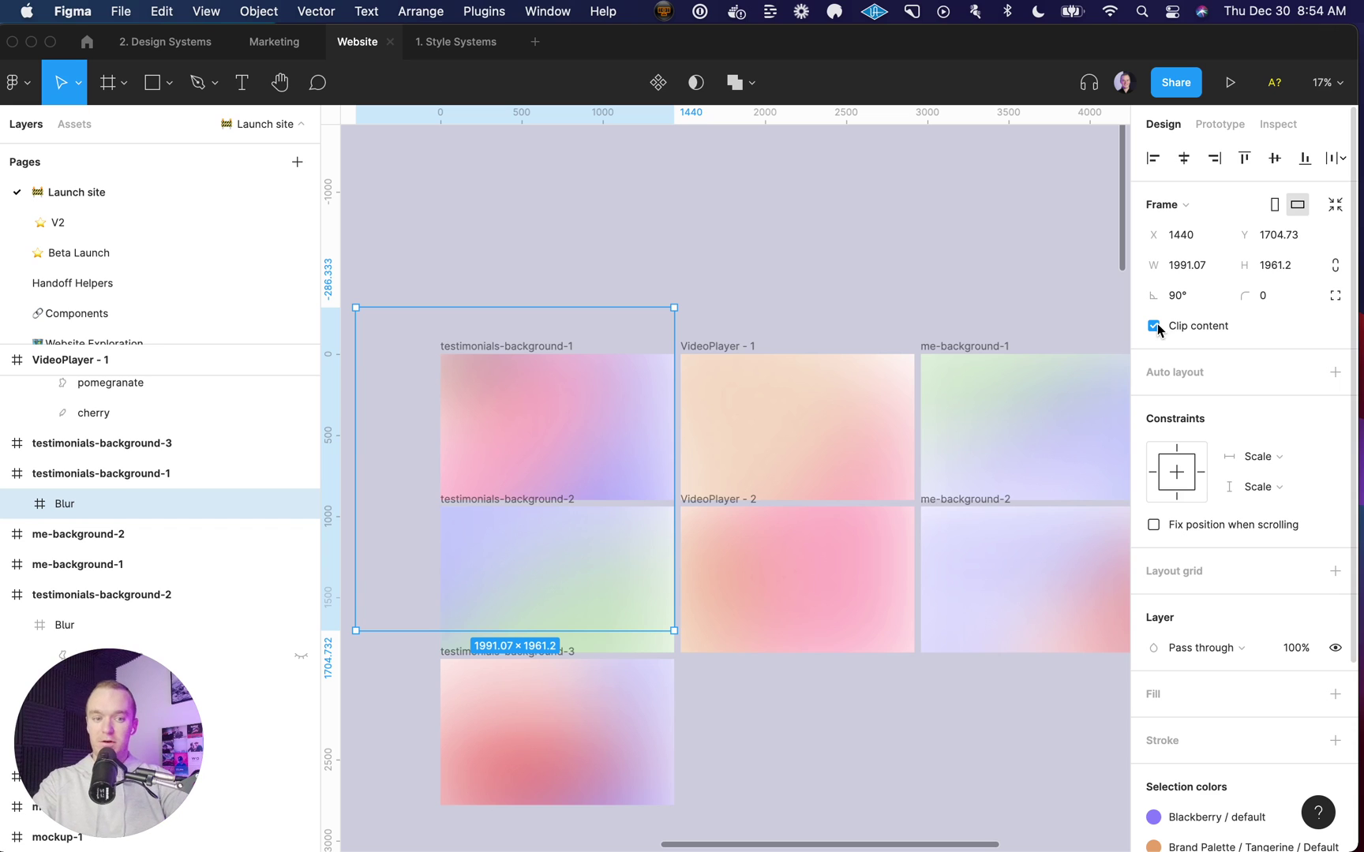
Check the Blur layer's Layer blur amount of 553.07 in Effects, then deselect the frame
scroll(1157, 329, "down", 5)
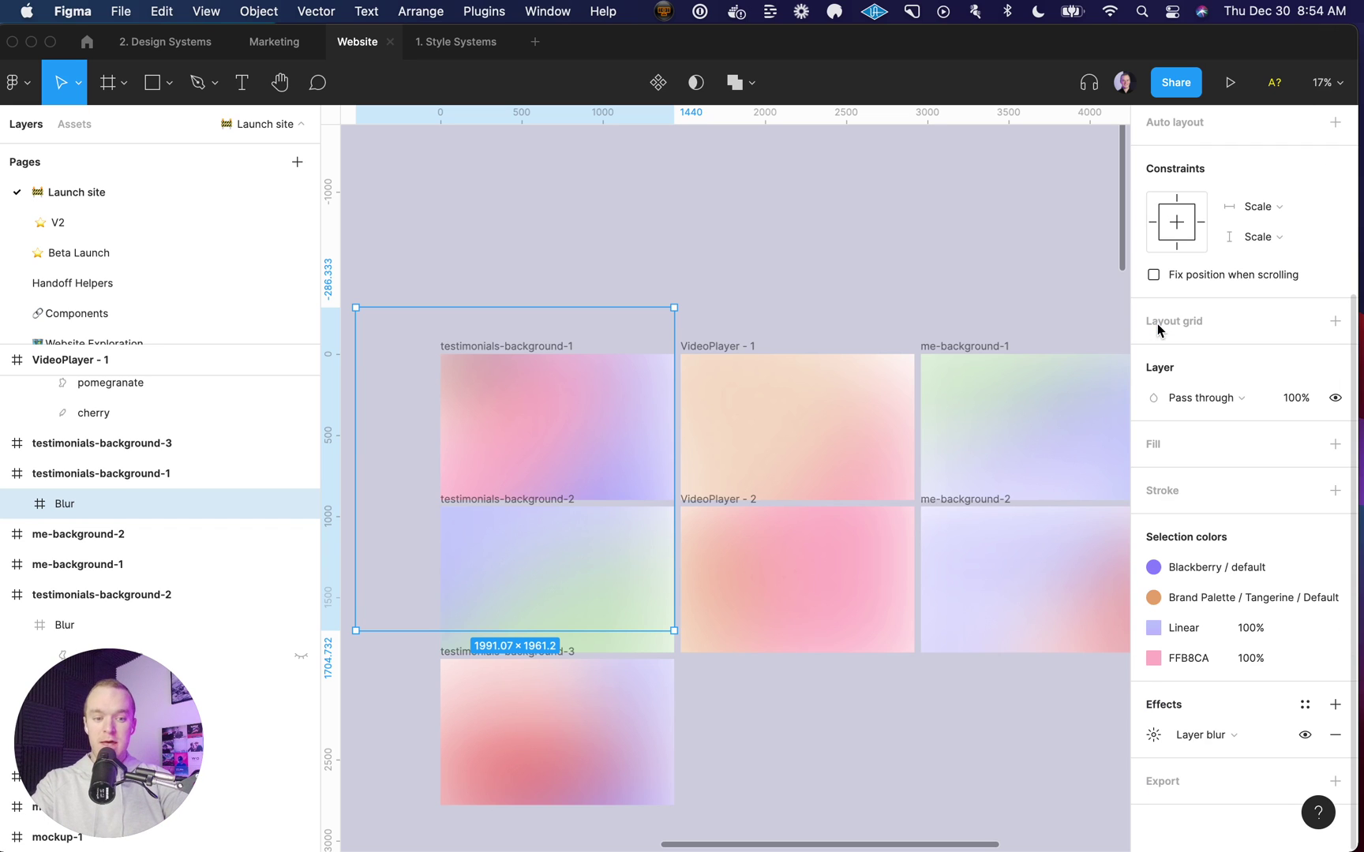
left_click(1200, 736)
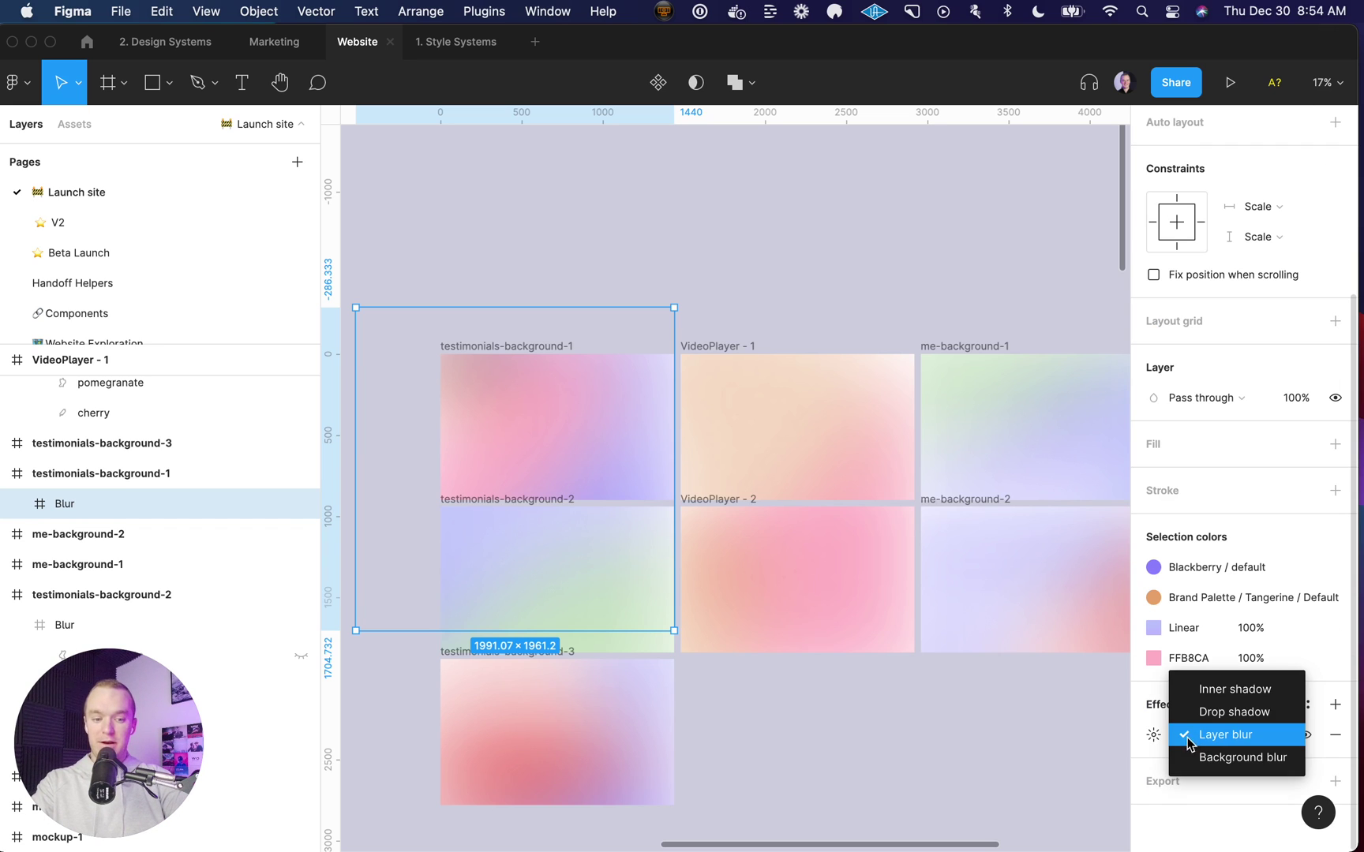
left_click(1175, 742)
left_click(1153, 735)
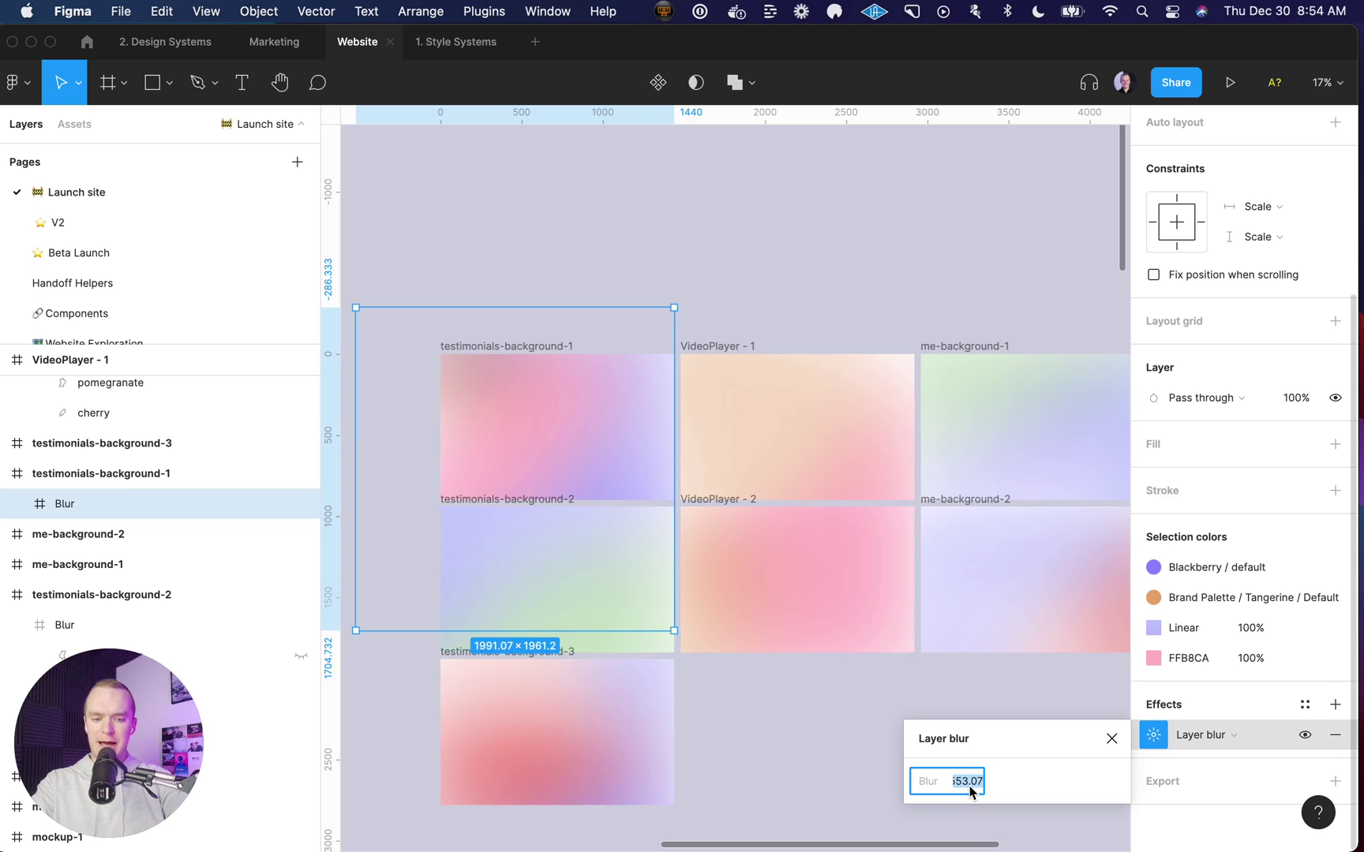
key("Left")
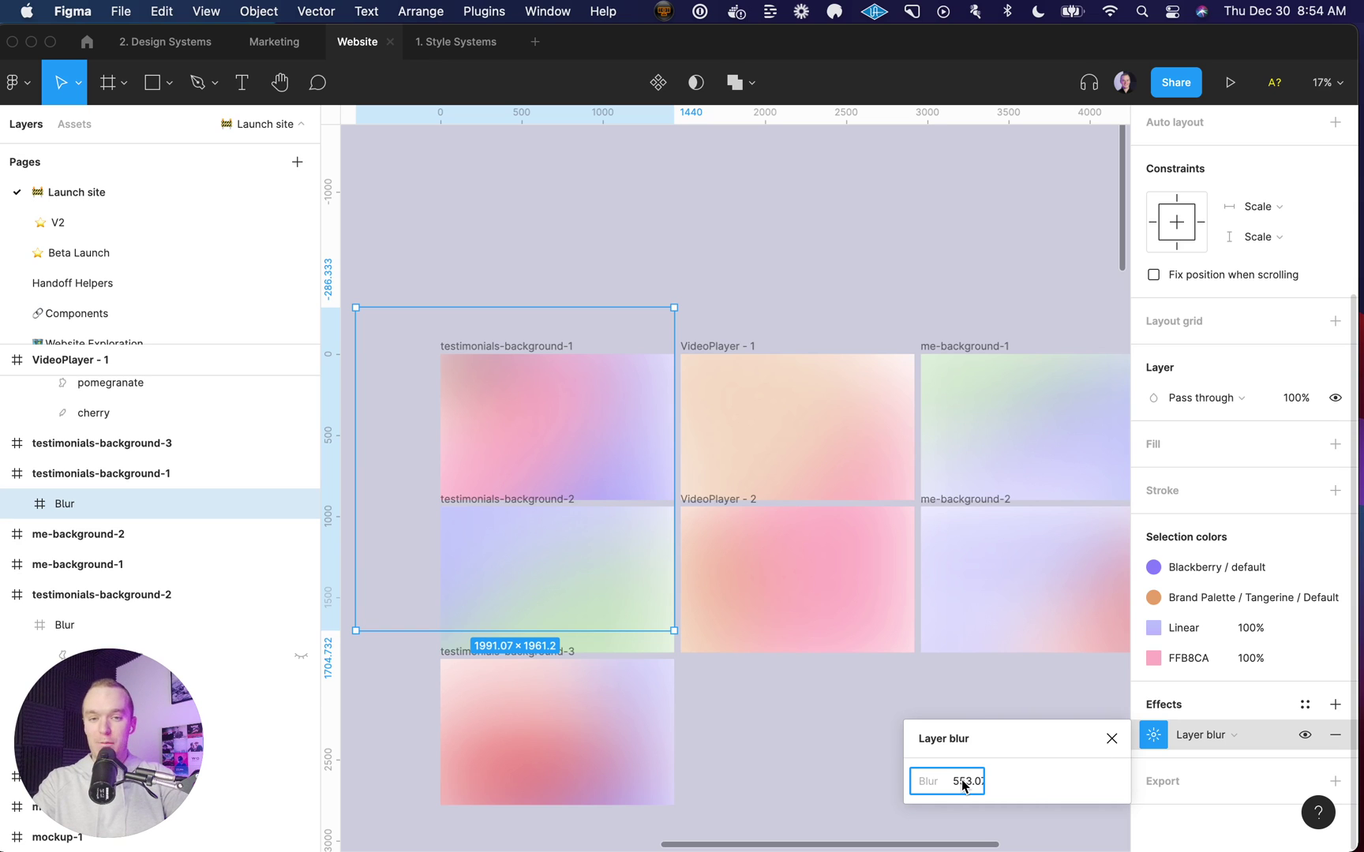
left_click(1111, 739)
left_click(633, 293)
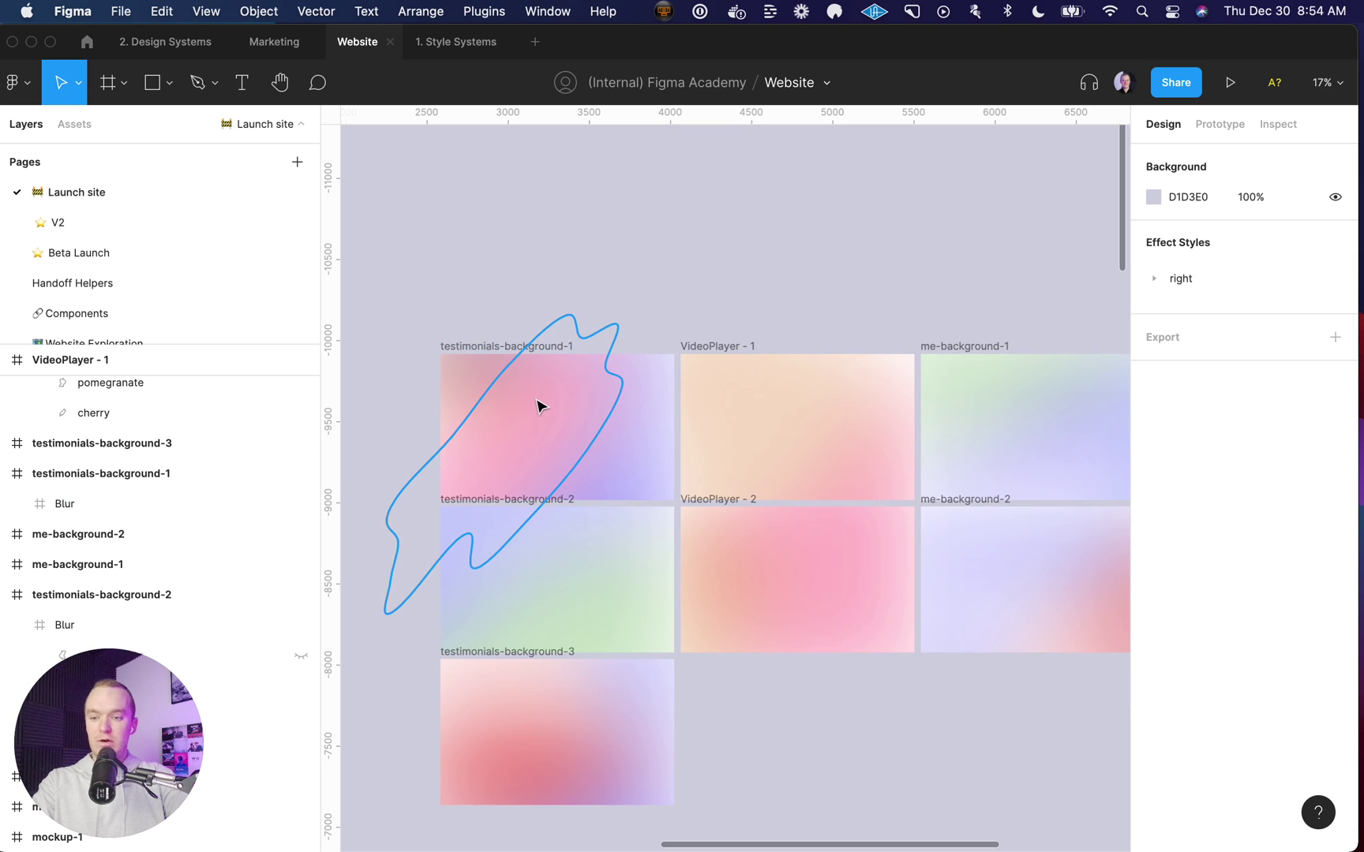
Inspect the pink FFB8CA cherry vector inside the Blur frame, then deselect it
left_click(487, 417)
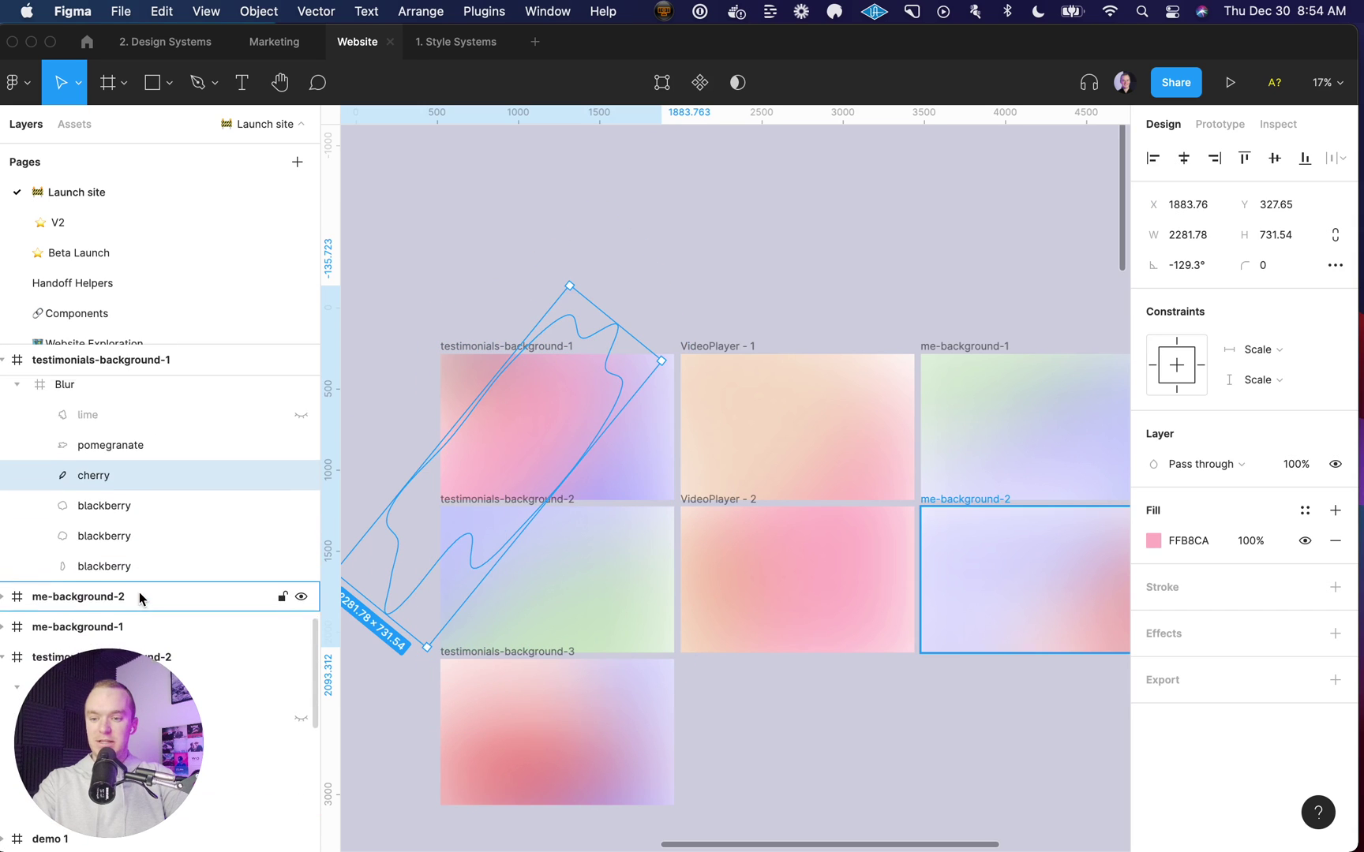
scroll(134, 592, "up", 1)
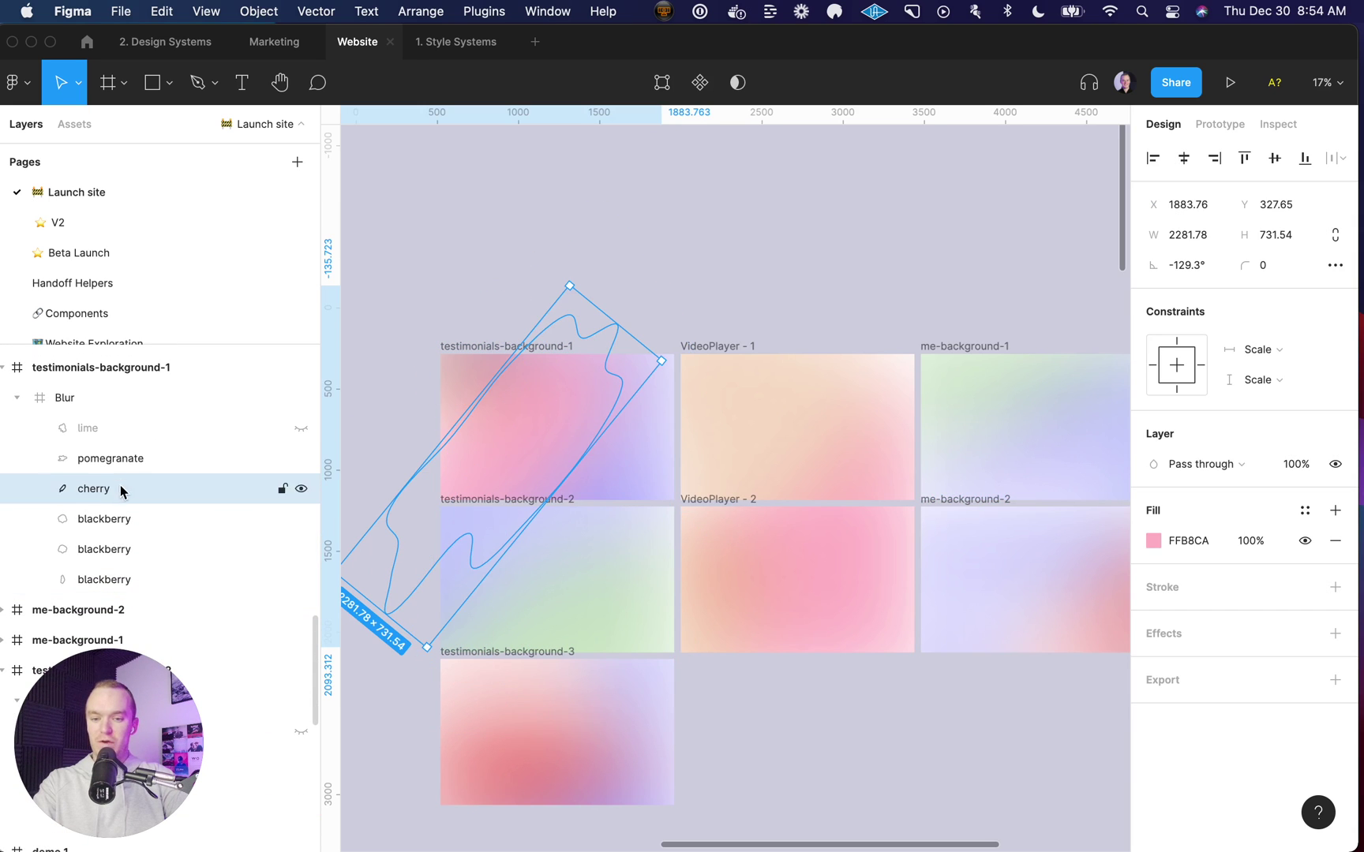
left_click(662, 270)
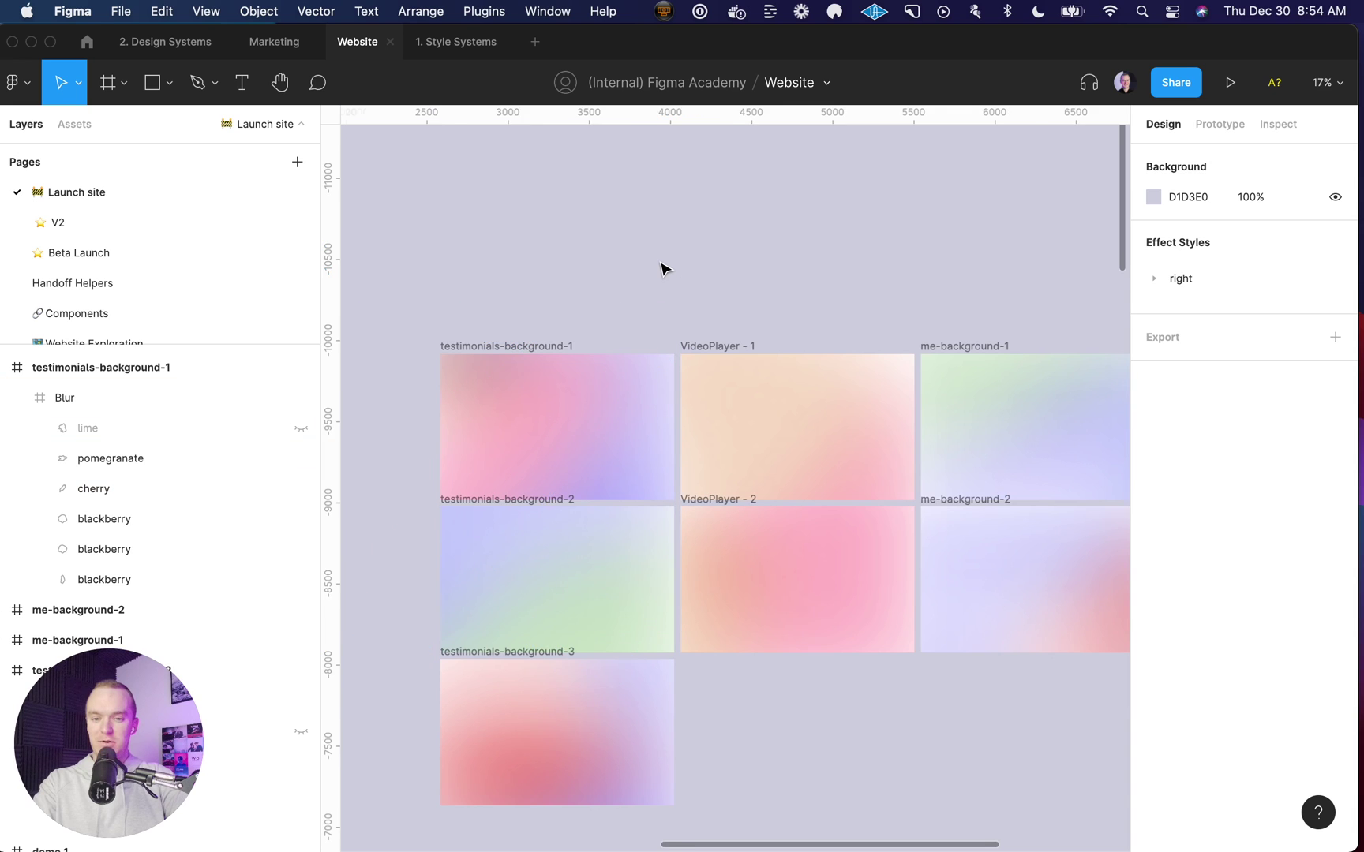
scroll(661, 270, "up", 4)
scroll(661, 270, "left", 1)
Generate a test blob with the Make blob plugin at contrast 8, enlarge it, then delete it
key("super+slash")
type("blob")
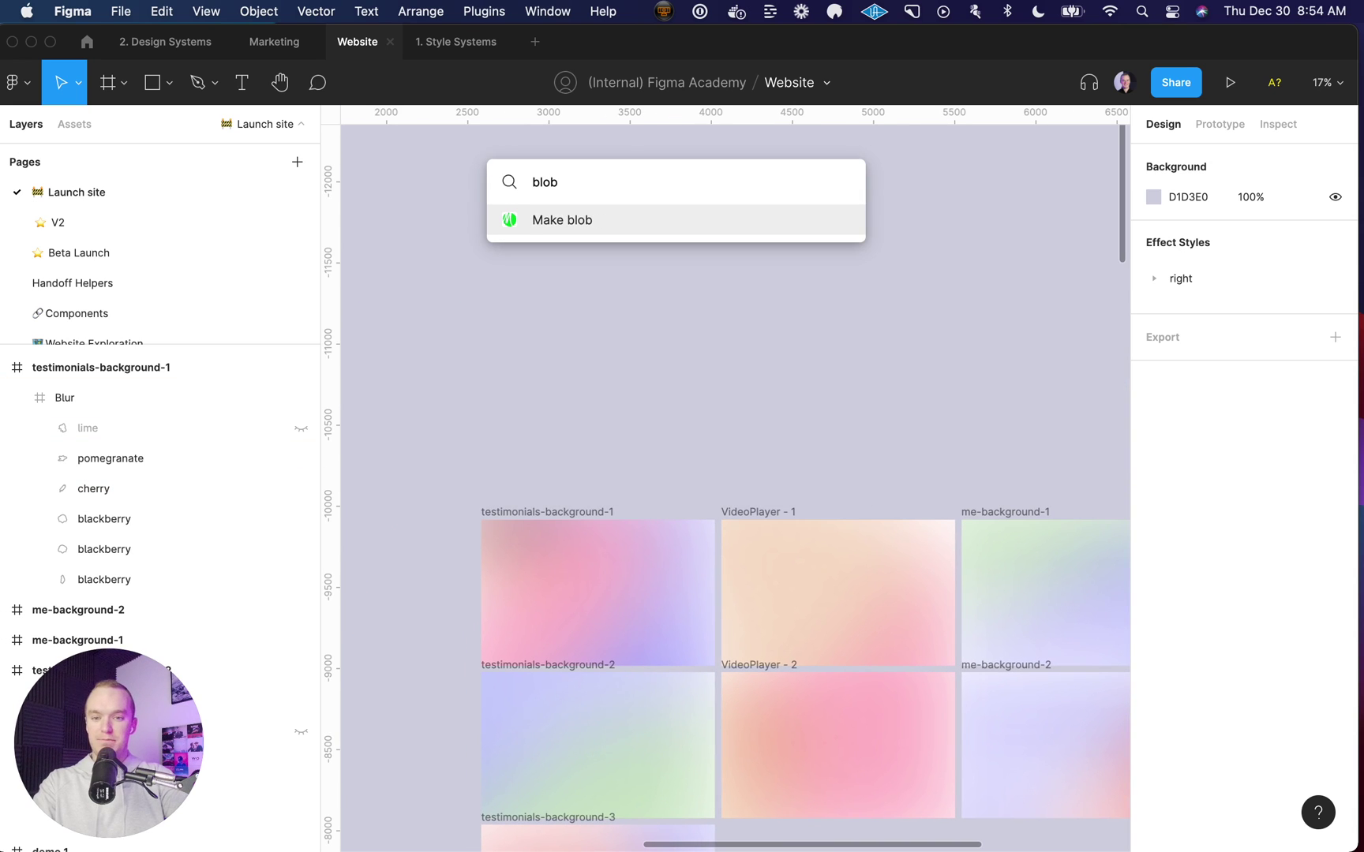
key("Return")
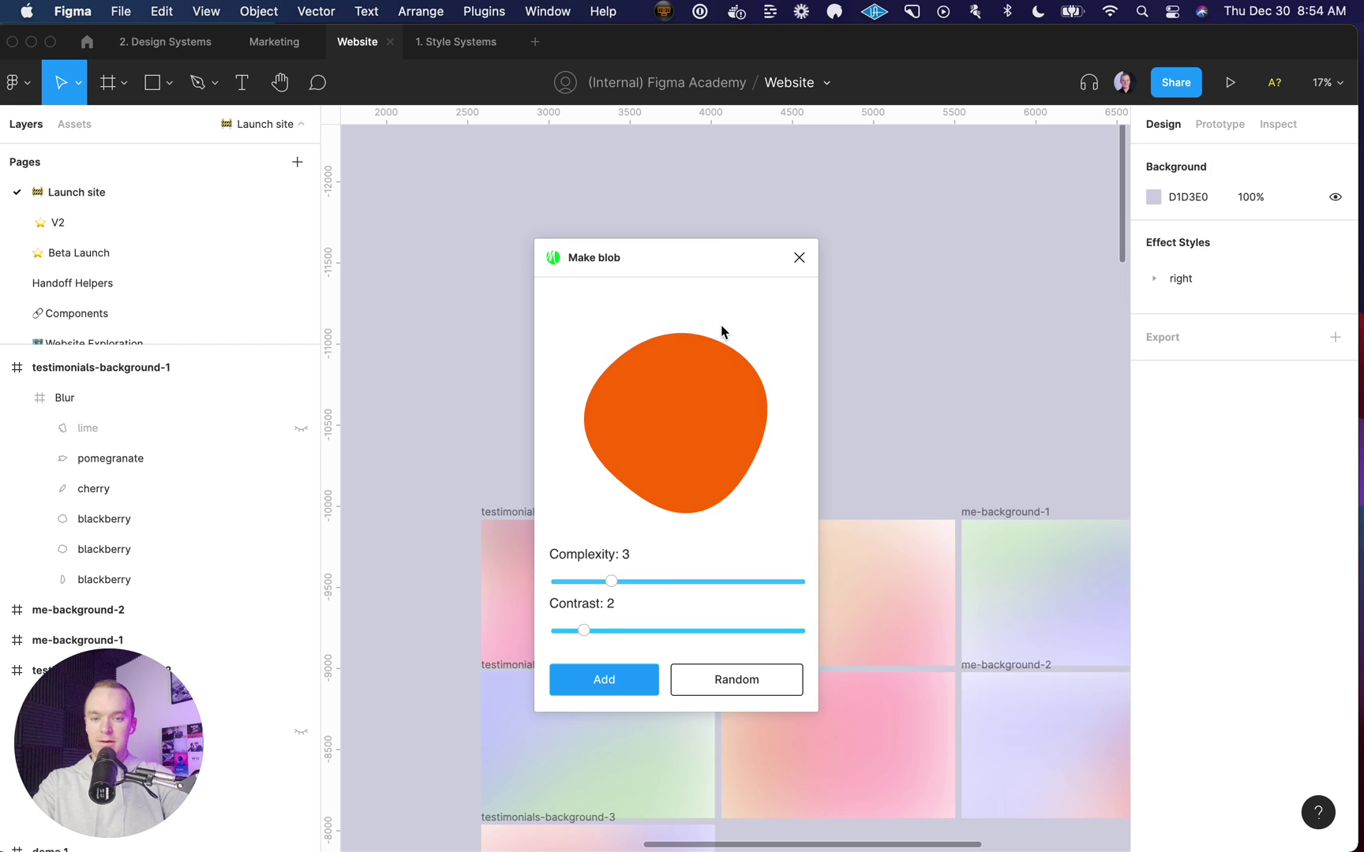
left_click_drag(581, 629, 746, 630)
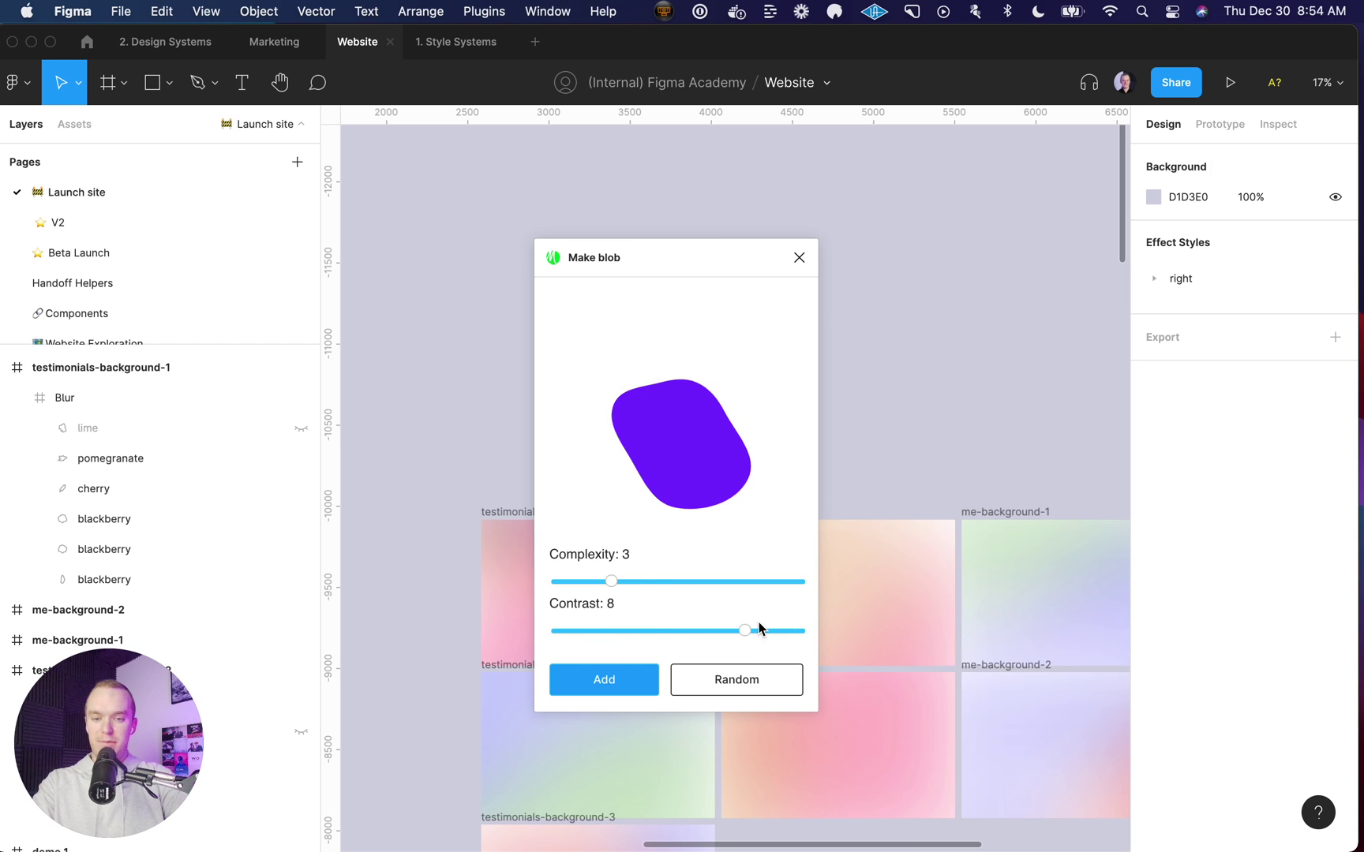
left_click(637, 693)
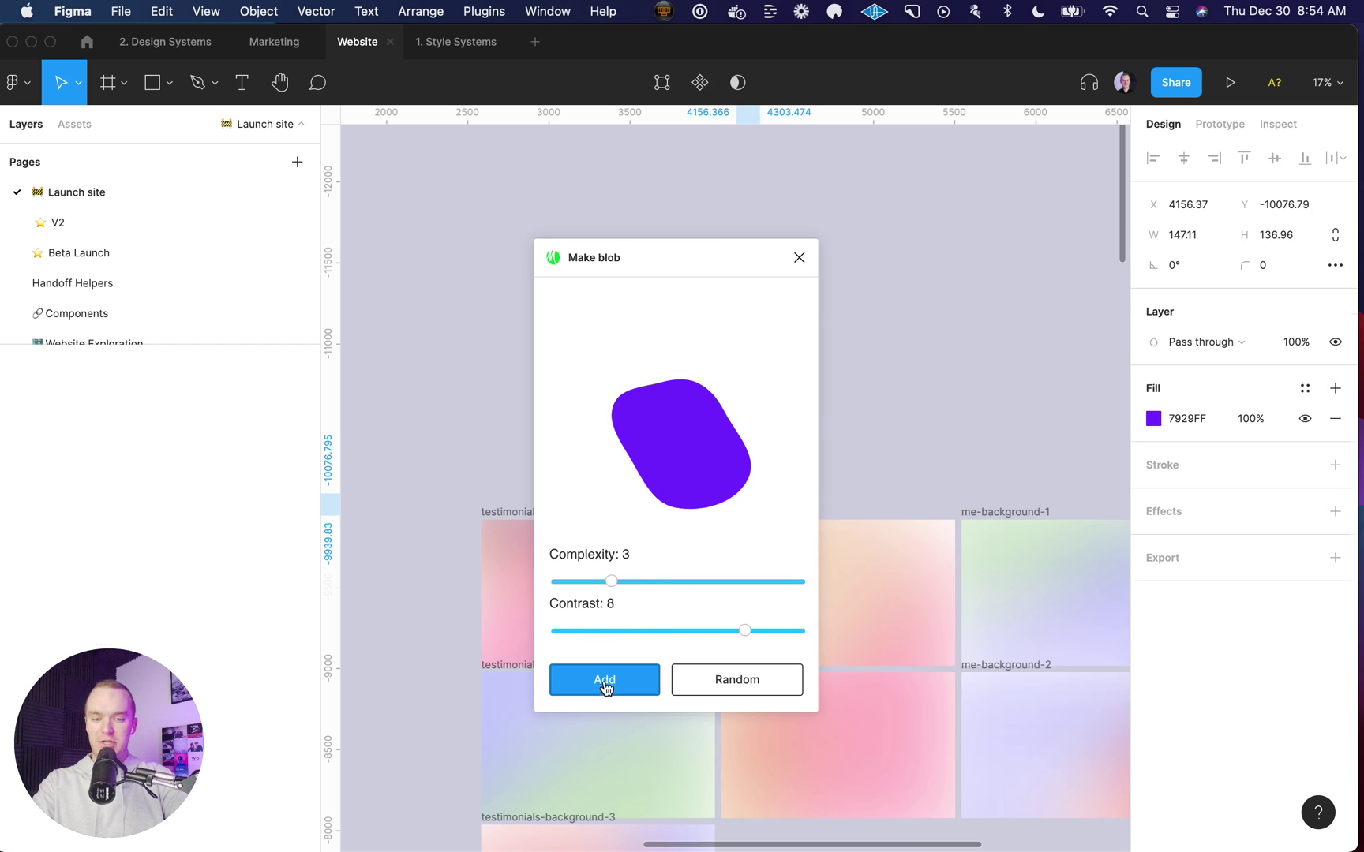
left_click(799, 257)
left_click_drag(746, 502, 1027, 267)
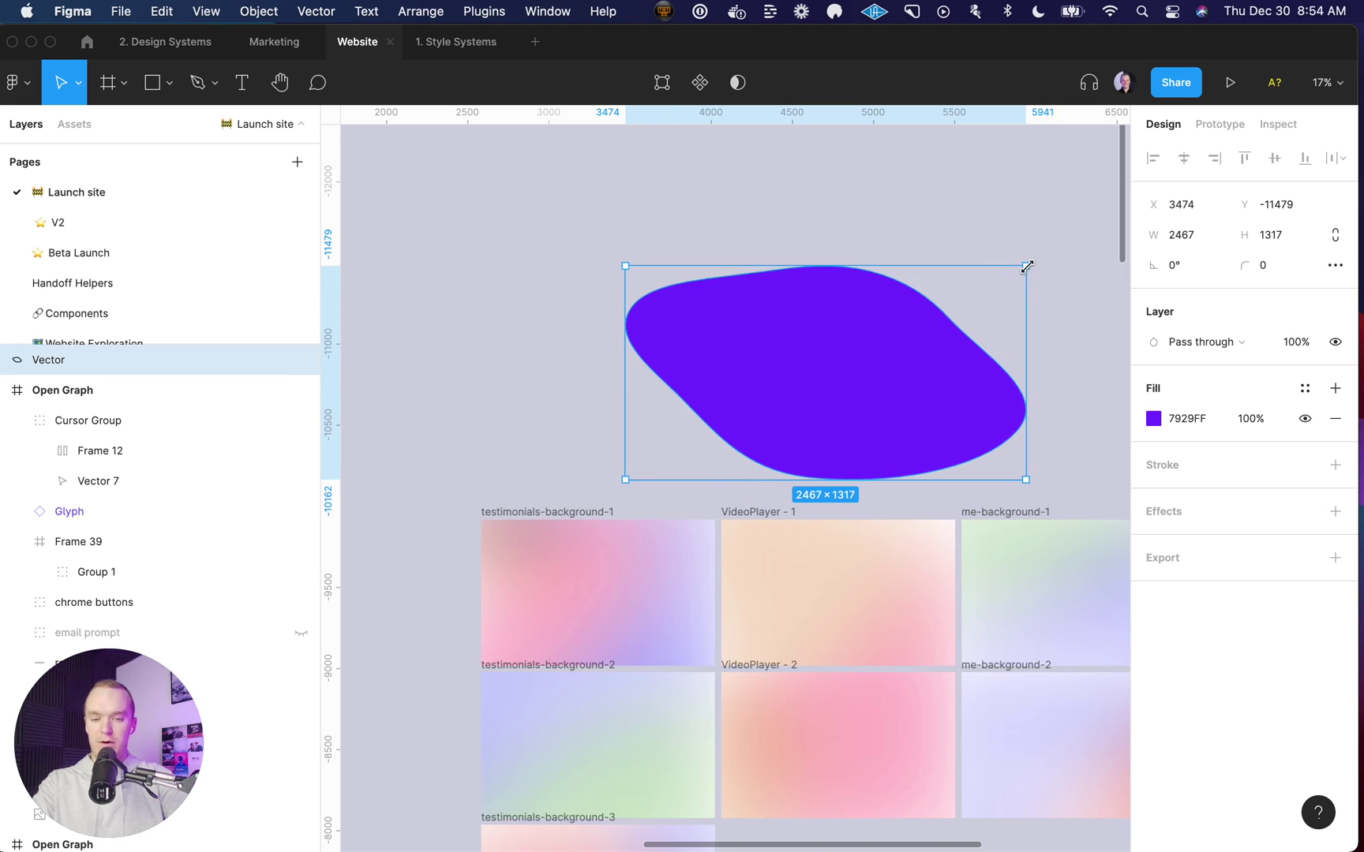
key("Delete")
scroll(710, 319, "down", 2)
left_click(563, 536, "super")
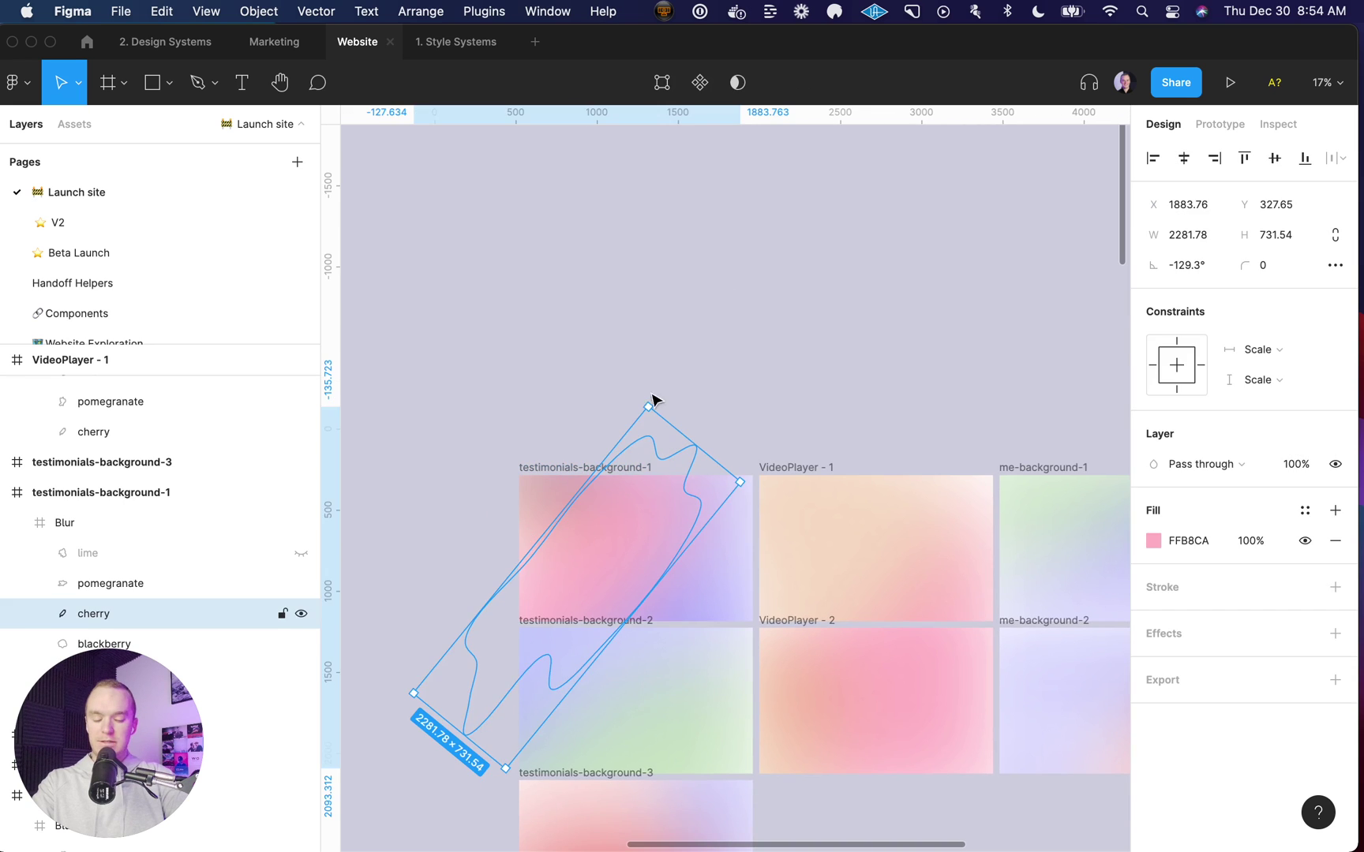
scroll(655, 395, "left", 2)
left_click(689, 361)
scroll(689, 361, "up", 3)
left_click(612, 422)
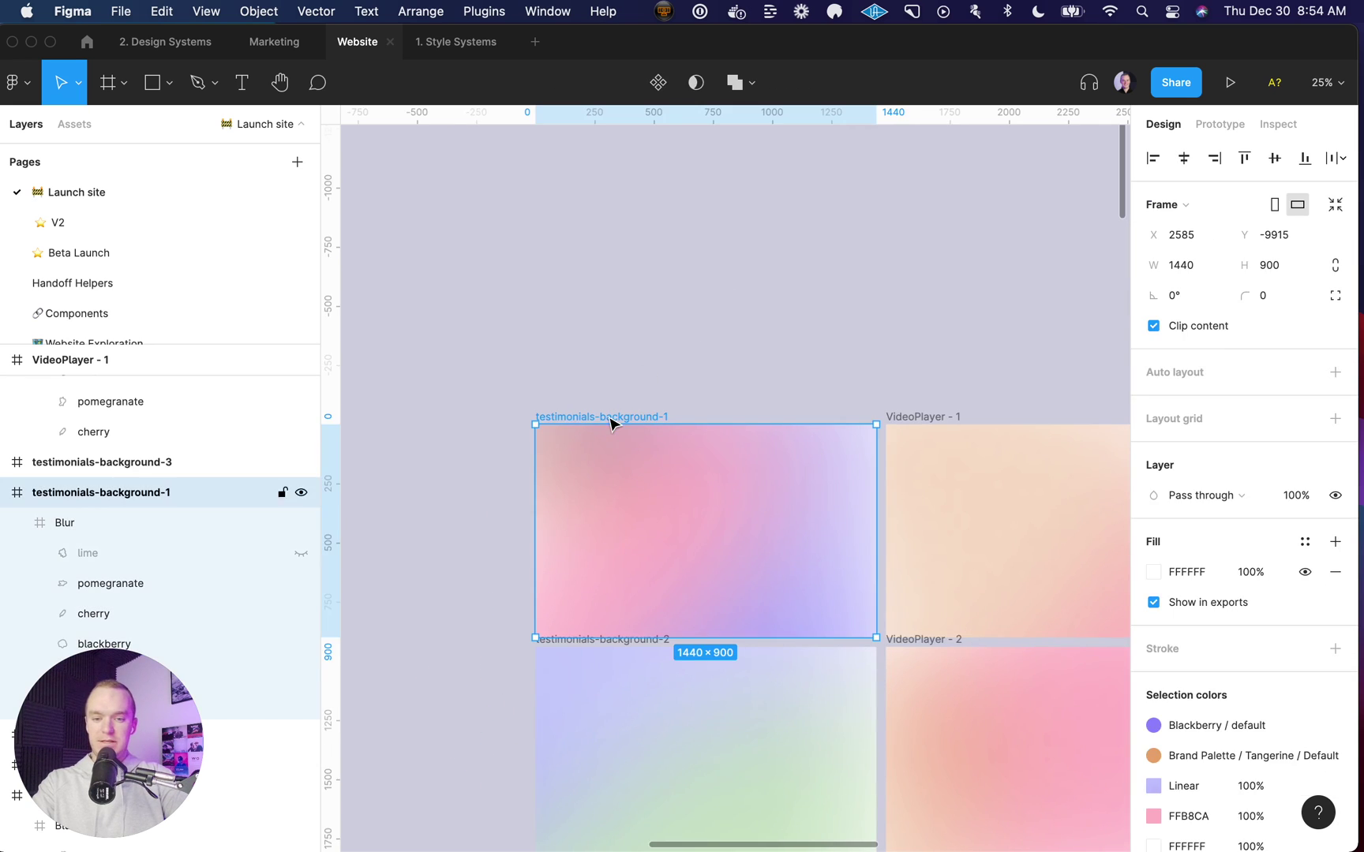
left_click(629, 533, "super")
left_click(842, 564, "super")
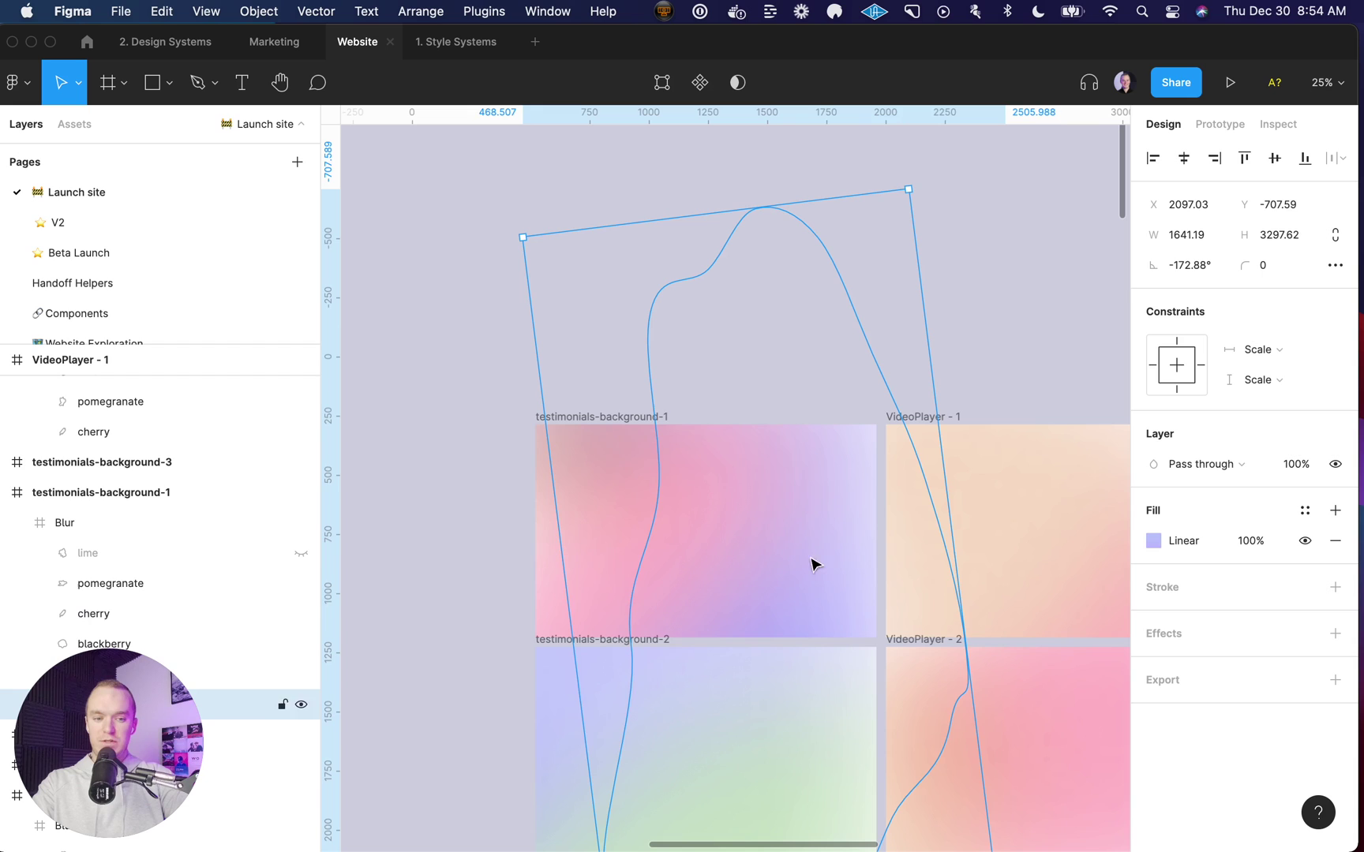
left_click(542, 490, "super")
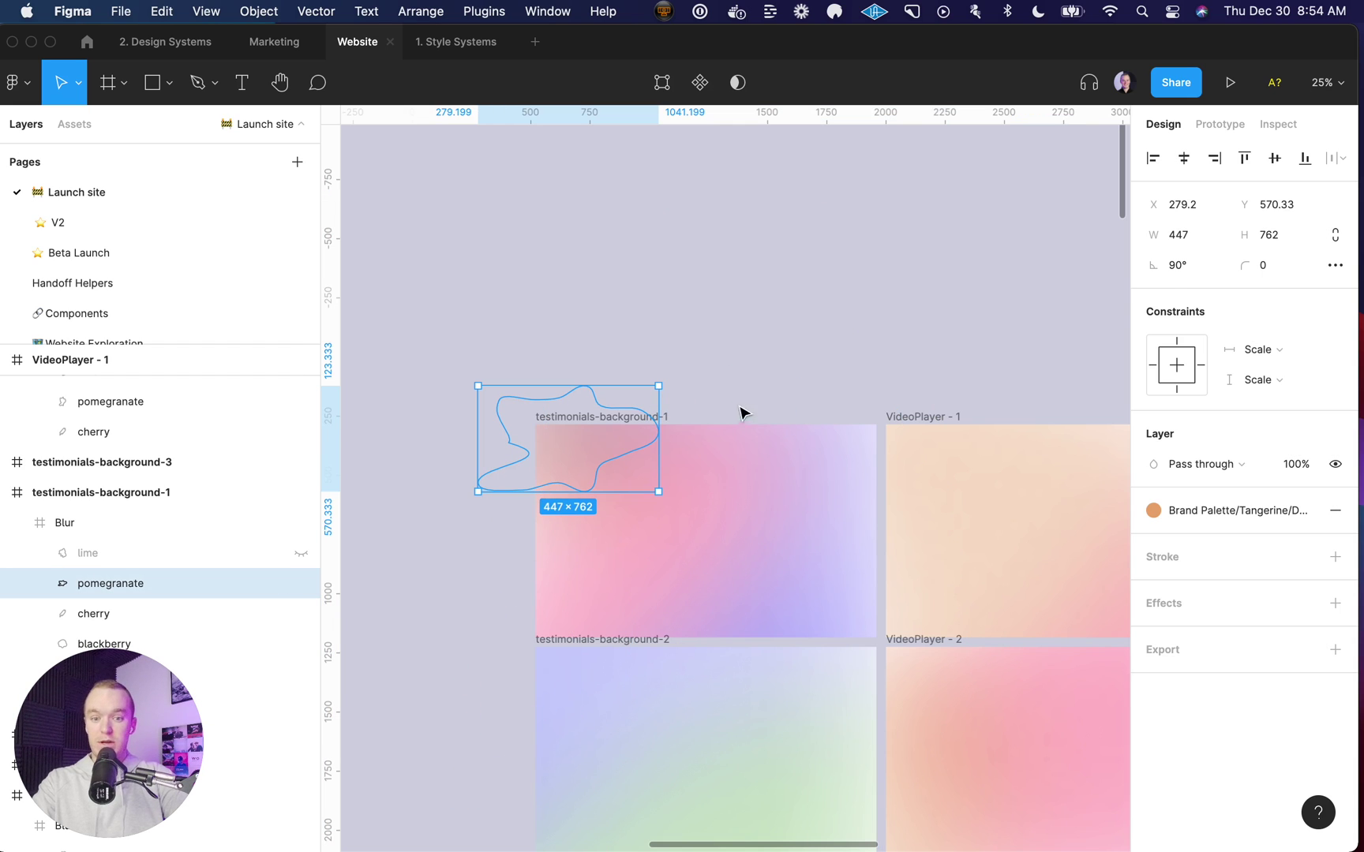
left_click(917, 323)
left_click(717, 220)
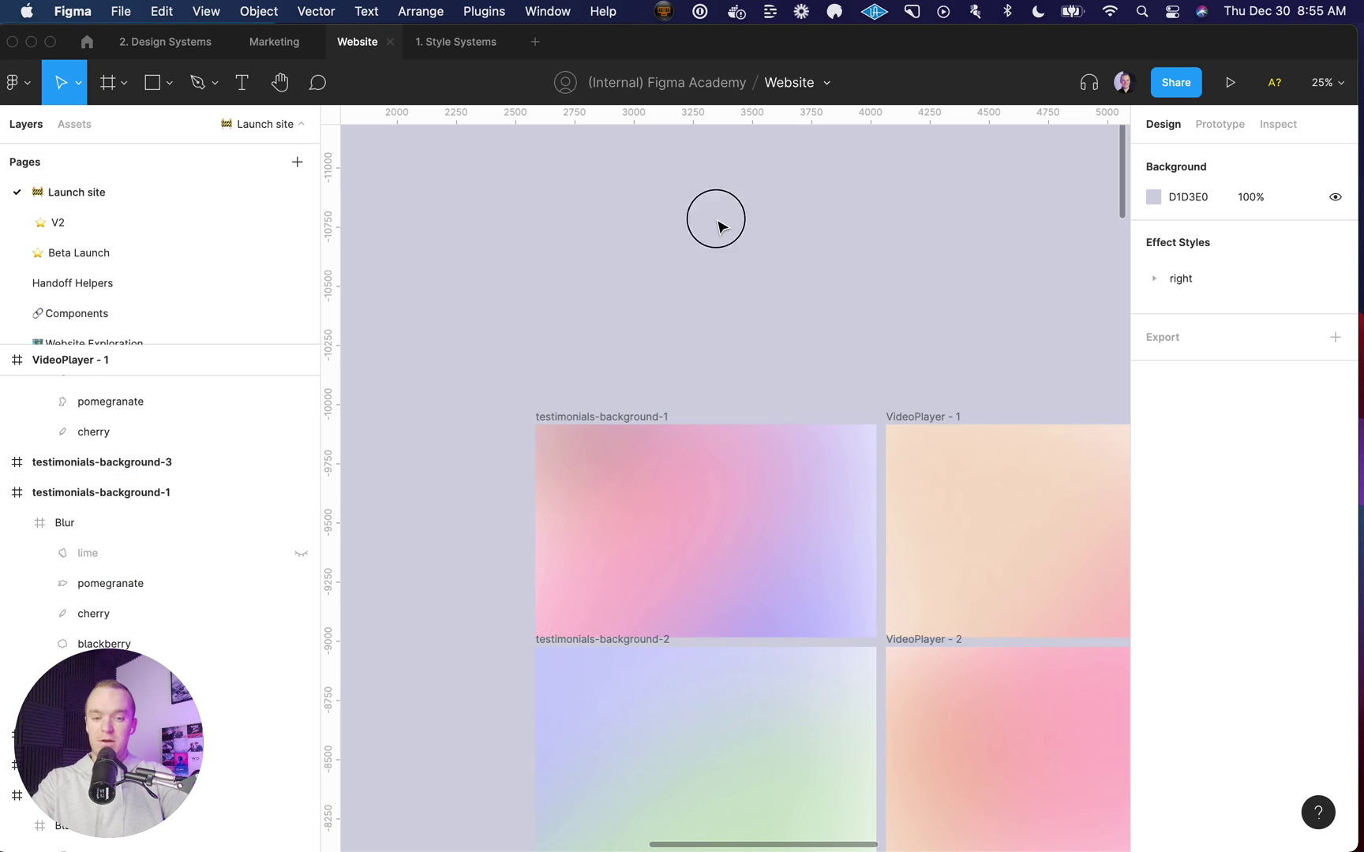
left_click(746, 565, "super")
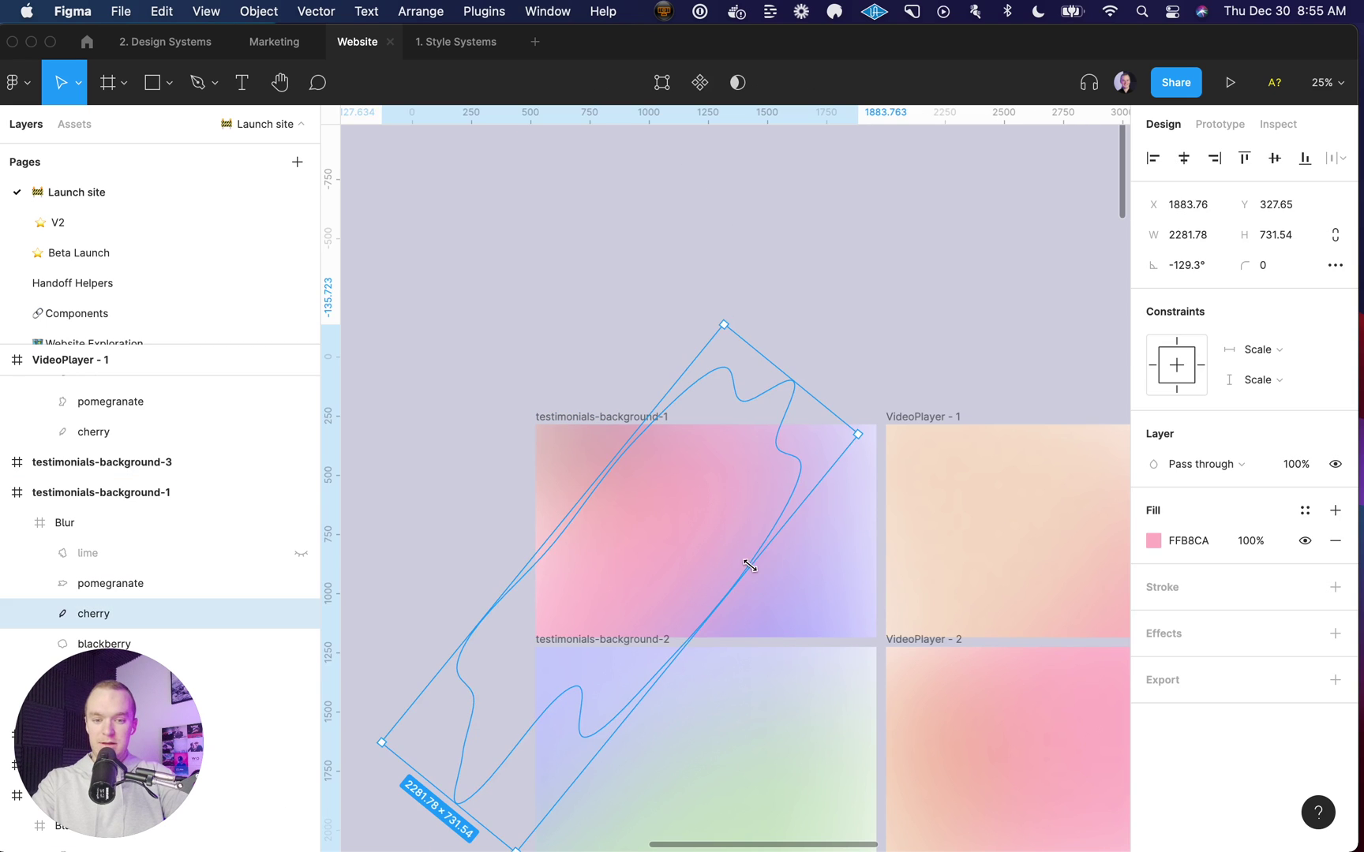
left_click(851, 580, "super")
scroll(851, 581, "down", 5)
left_click(930, 310)
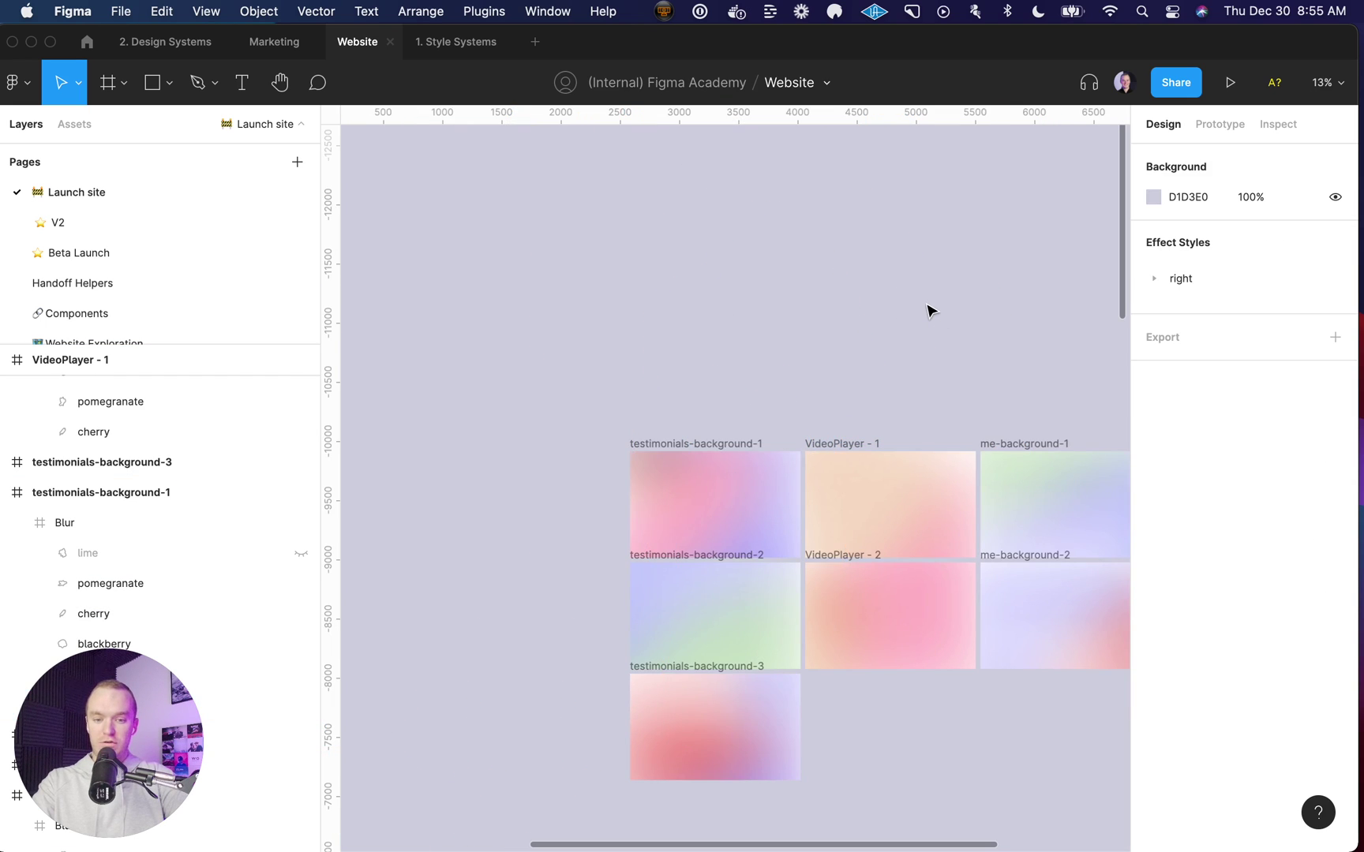
scroll(930, 310, "right", 3)
scroll(930, 310, "down", 2)
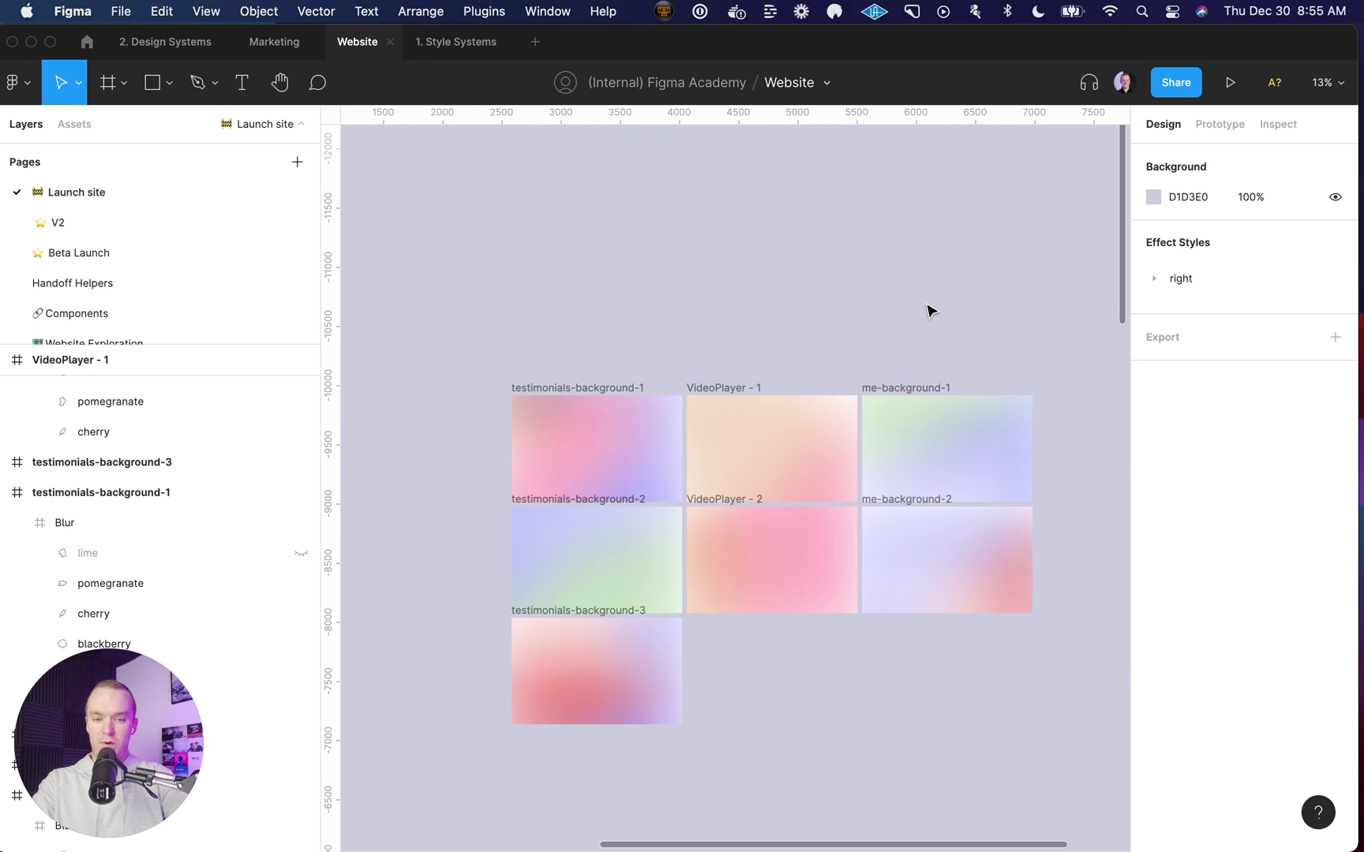
key("super+equal")
scroll(930, 310, "left", 2)
scroll(930, 310, "down", 1)
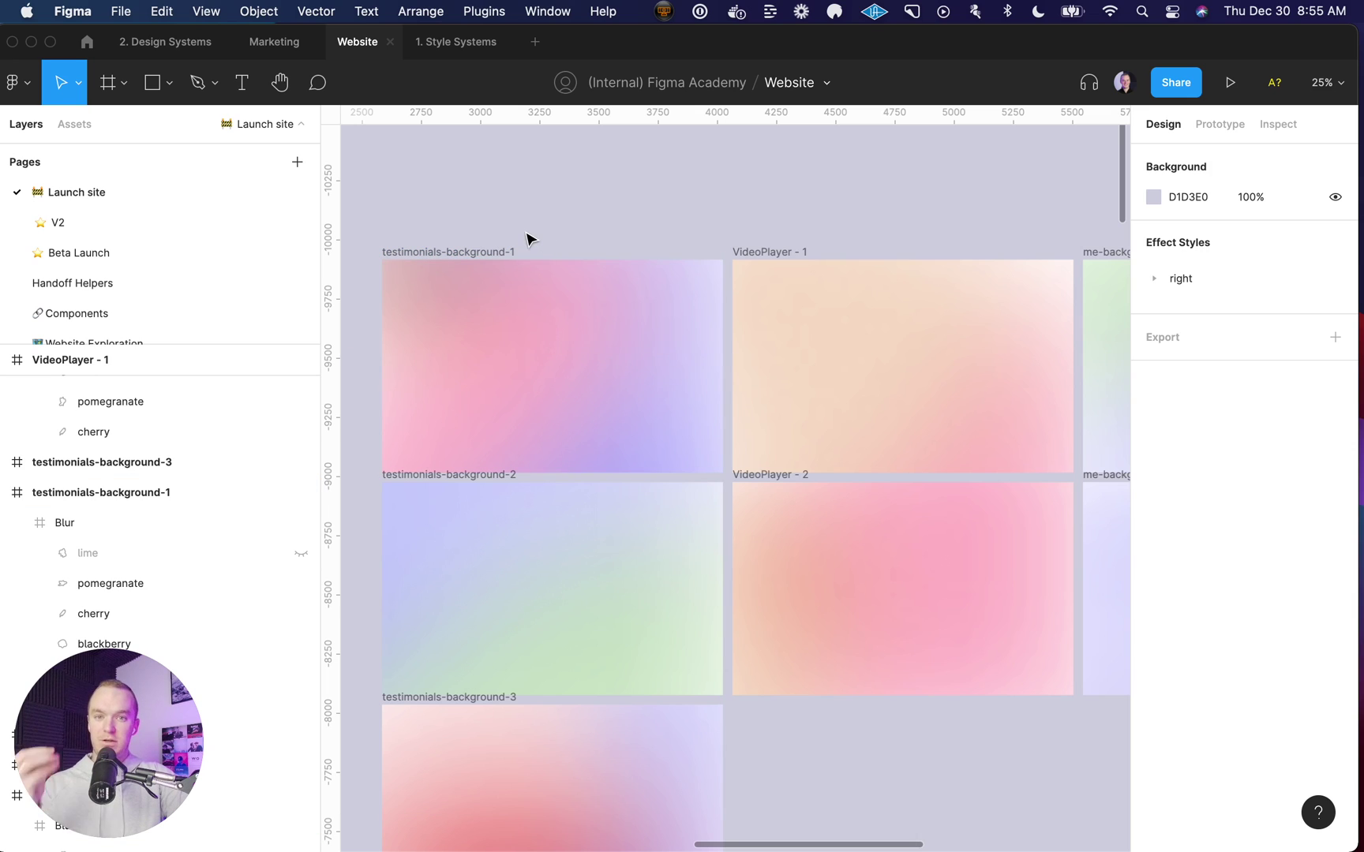
key("ctrl+Left")
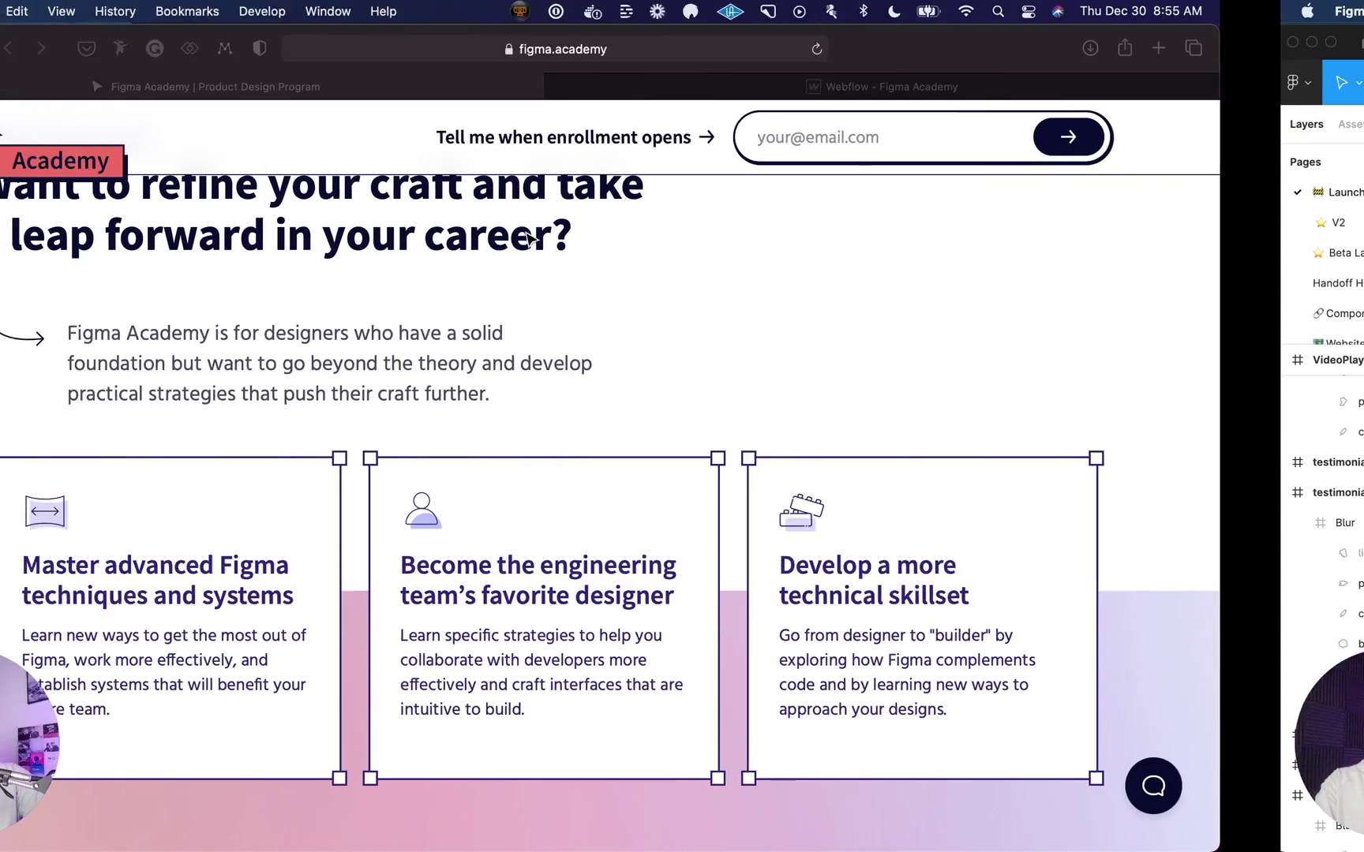
scroll(736, 457, "down", 10)
scroll(737, 458, "up", 4)
scroll(737, 458, "down", 10)
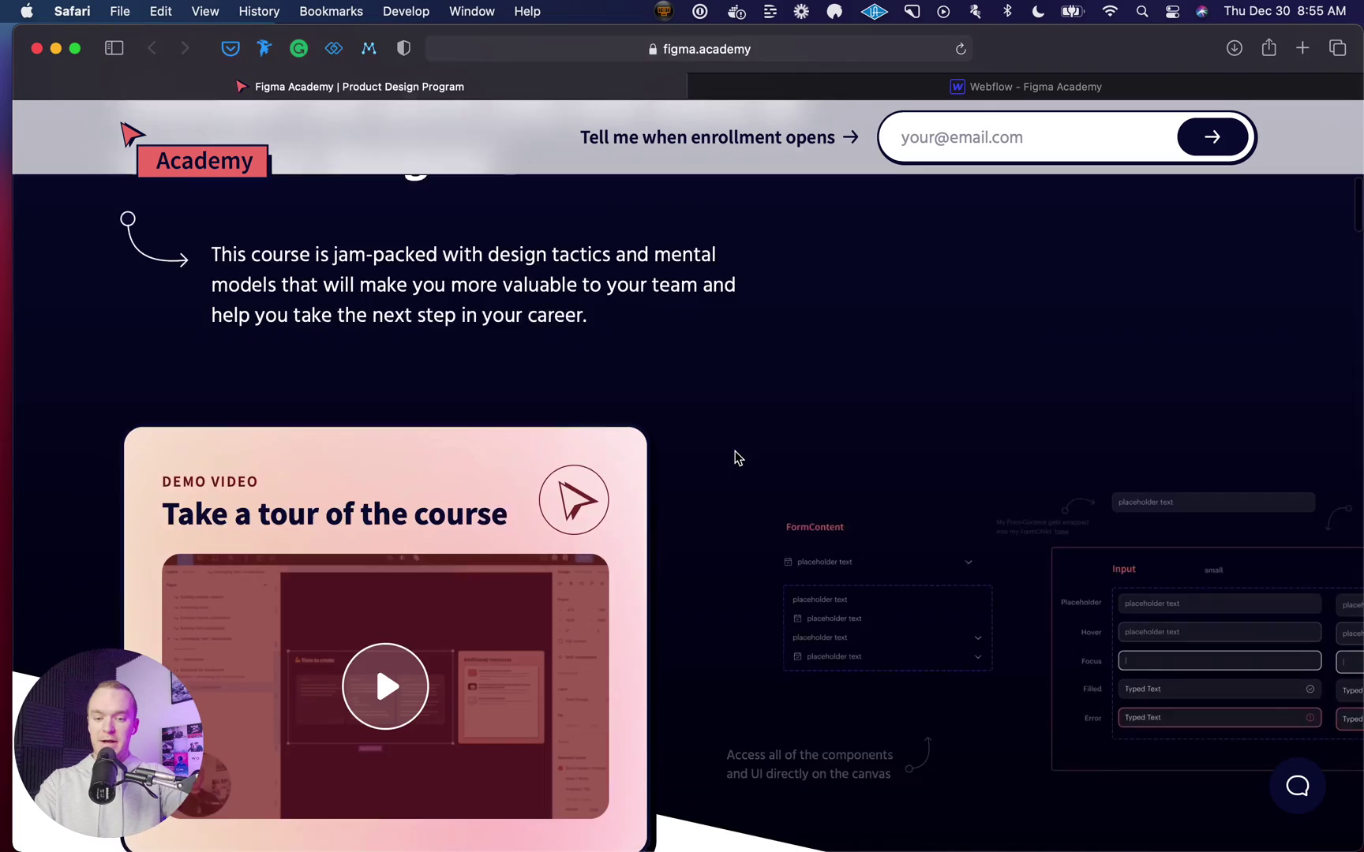
scroll(736, 458, "up", 5)
scroll(737, 458, "up", 4)
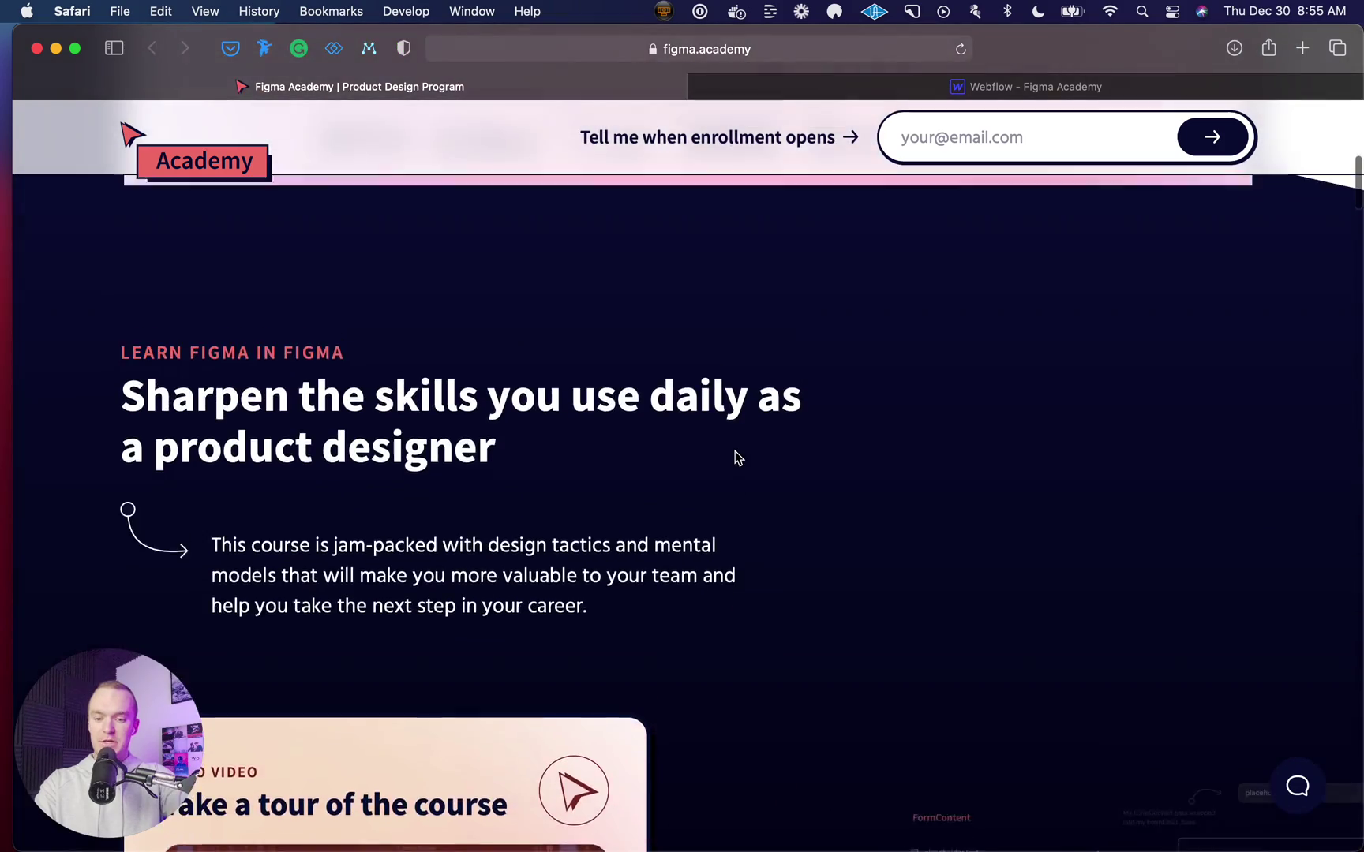
scroll(737, 458, "down", 8)
scroll(736, 458, "up", 5)
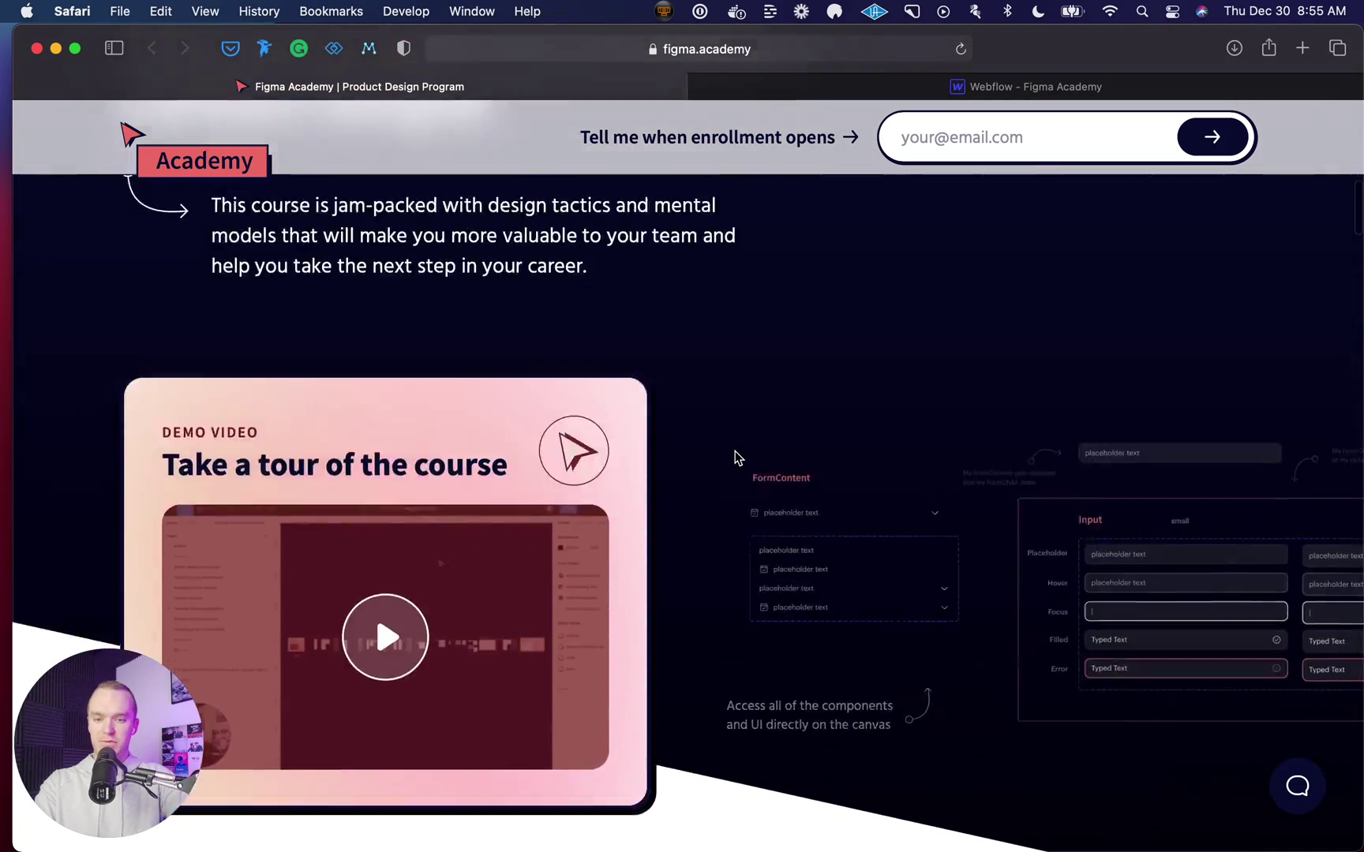
scroll(737, 458, "down", 4)
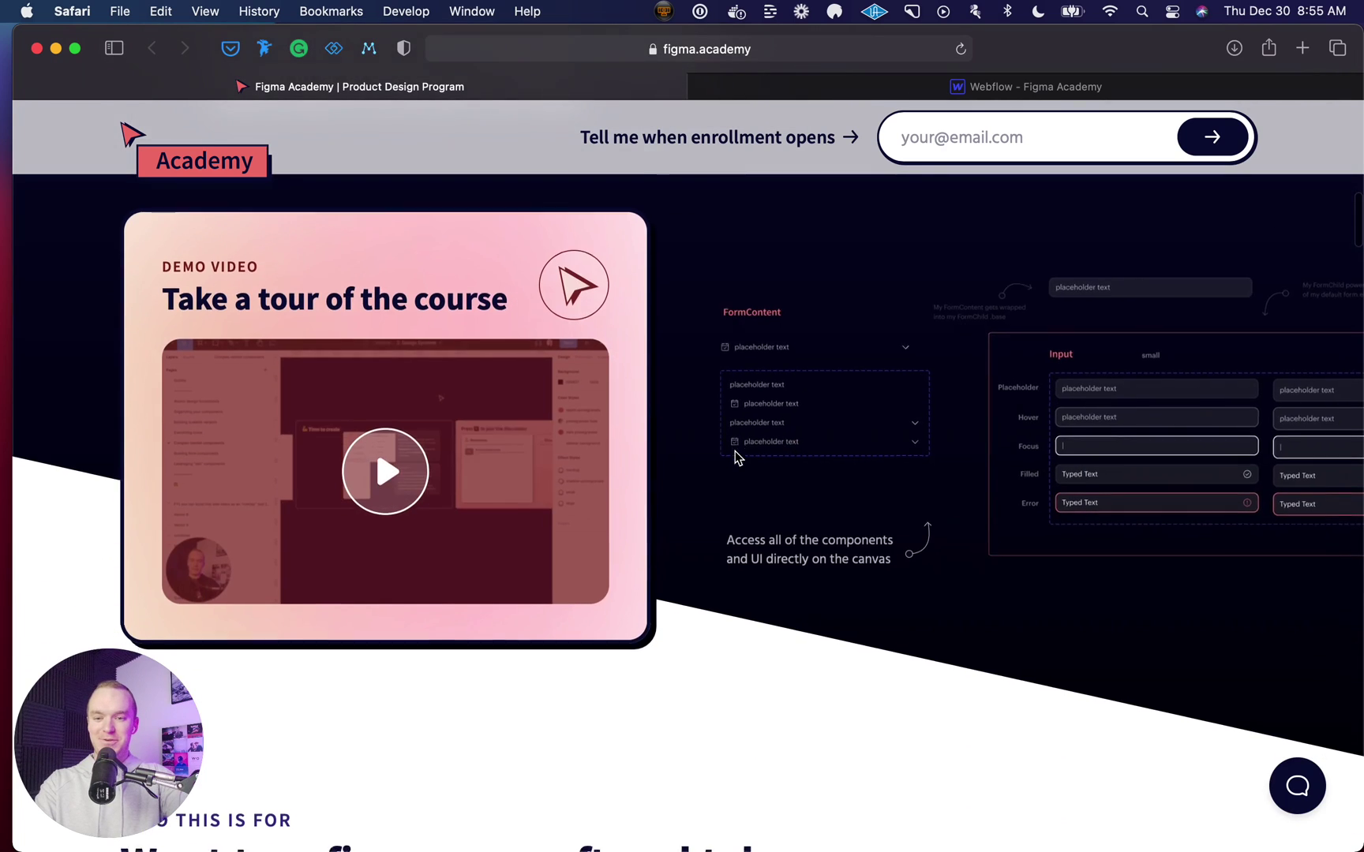
scroll(736, 457, "up", 3)
scroll(736, 457, "down", 2)
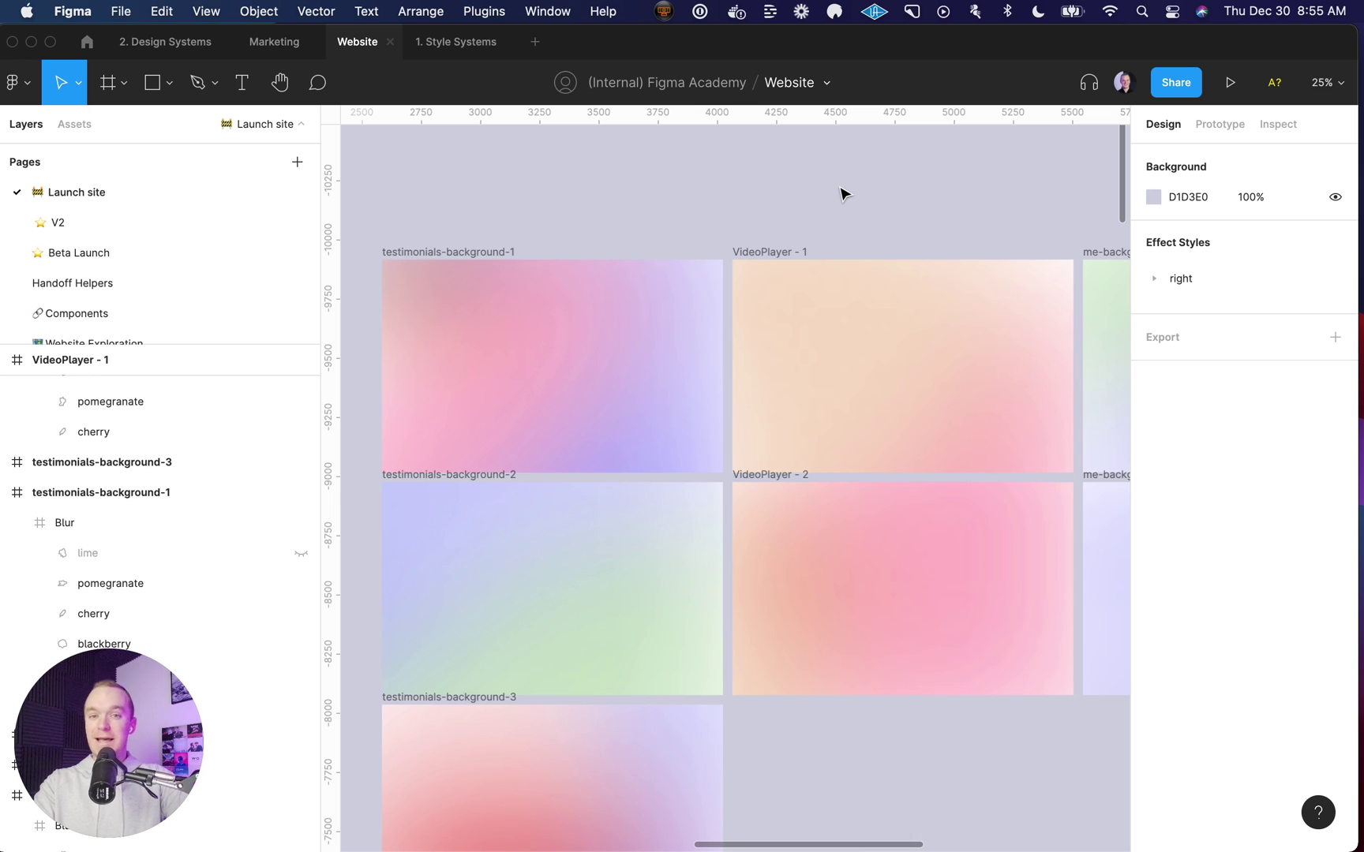
Confirm testimonials-background-1 has a 1x JPG export setting, then go back to Safari
left_click(446, 251)
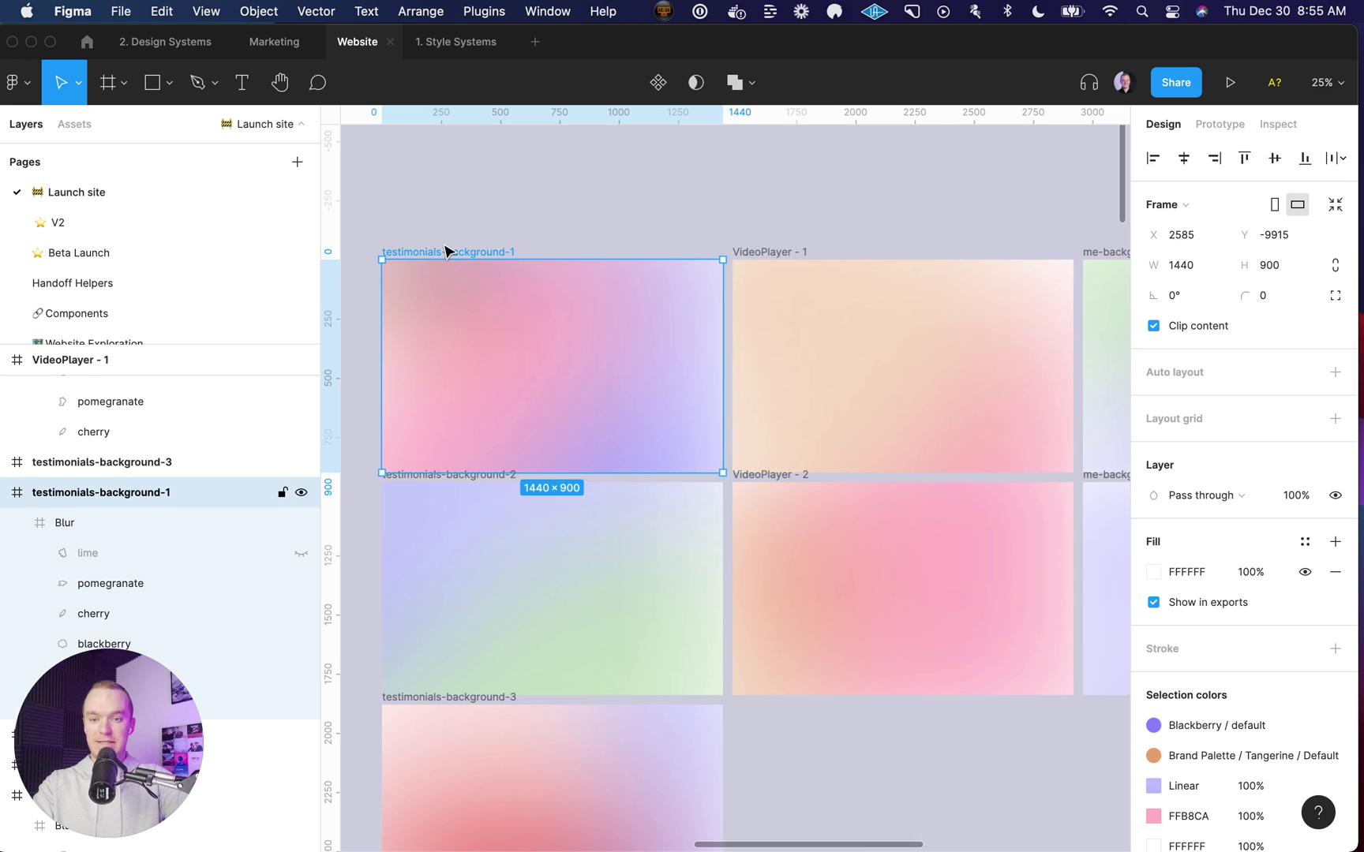
scroll(1188, 722, "down", 5)
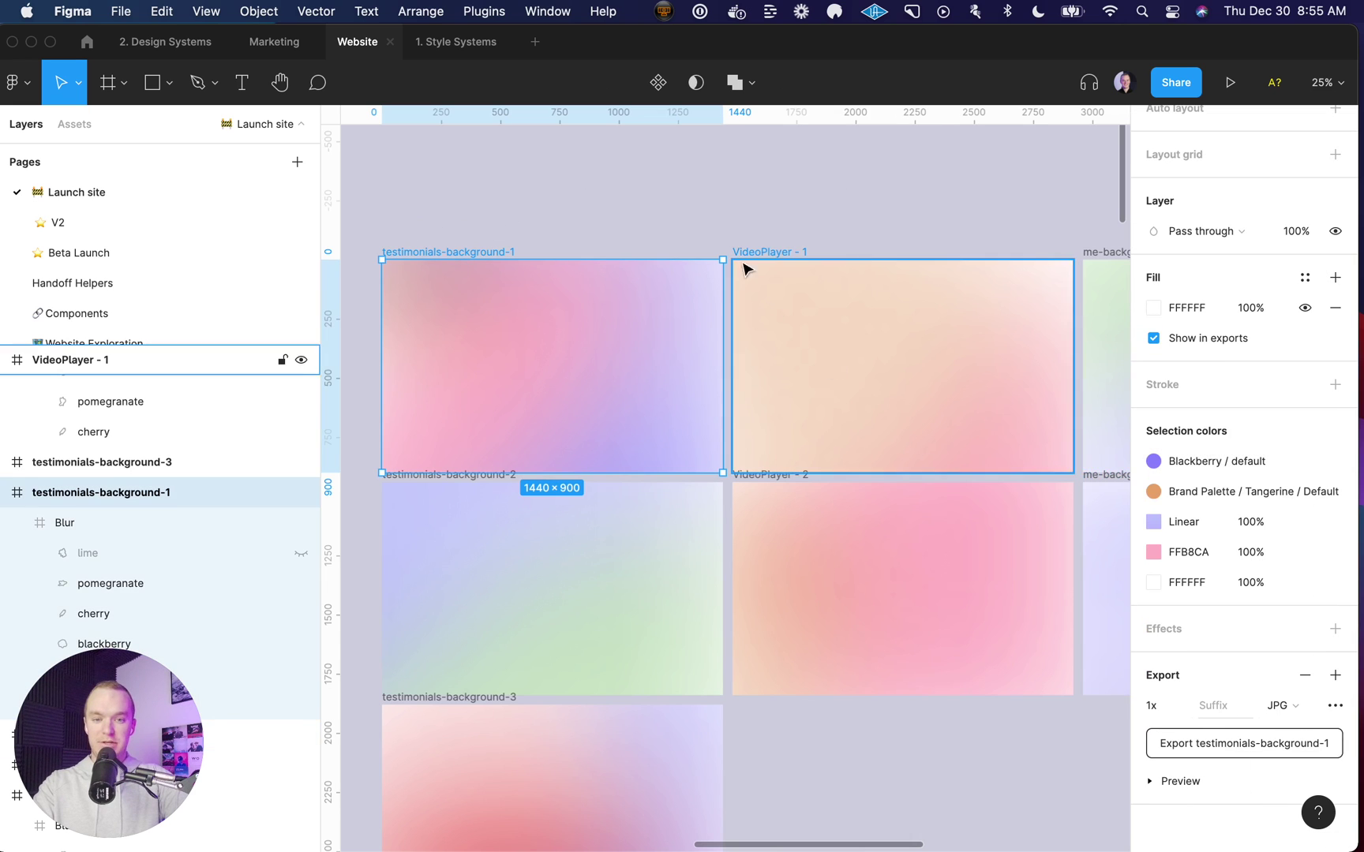
left_click(694, 188)
key("super+Tab")
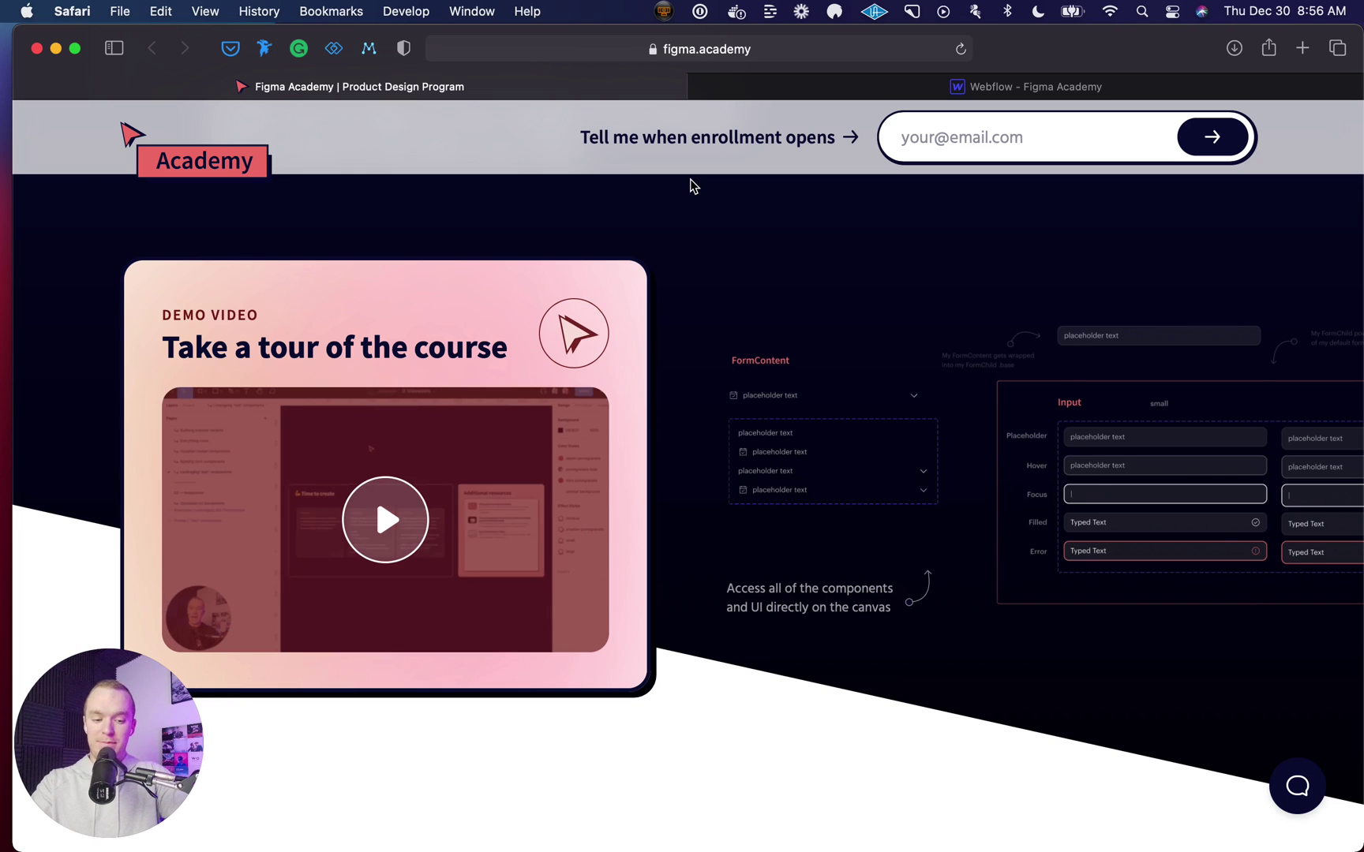
In Webflow's Designer, select the TestimonialsSection Background and review its two testimonials-background images
key("ctrl+Tab")
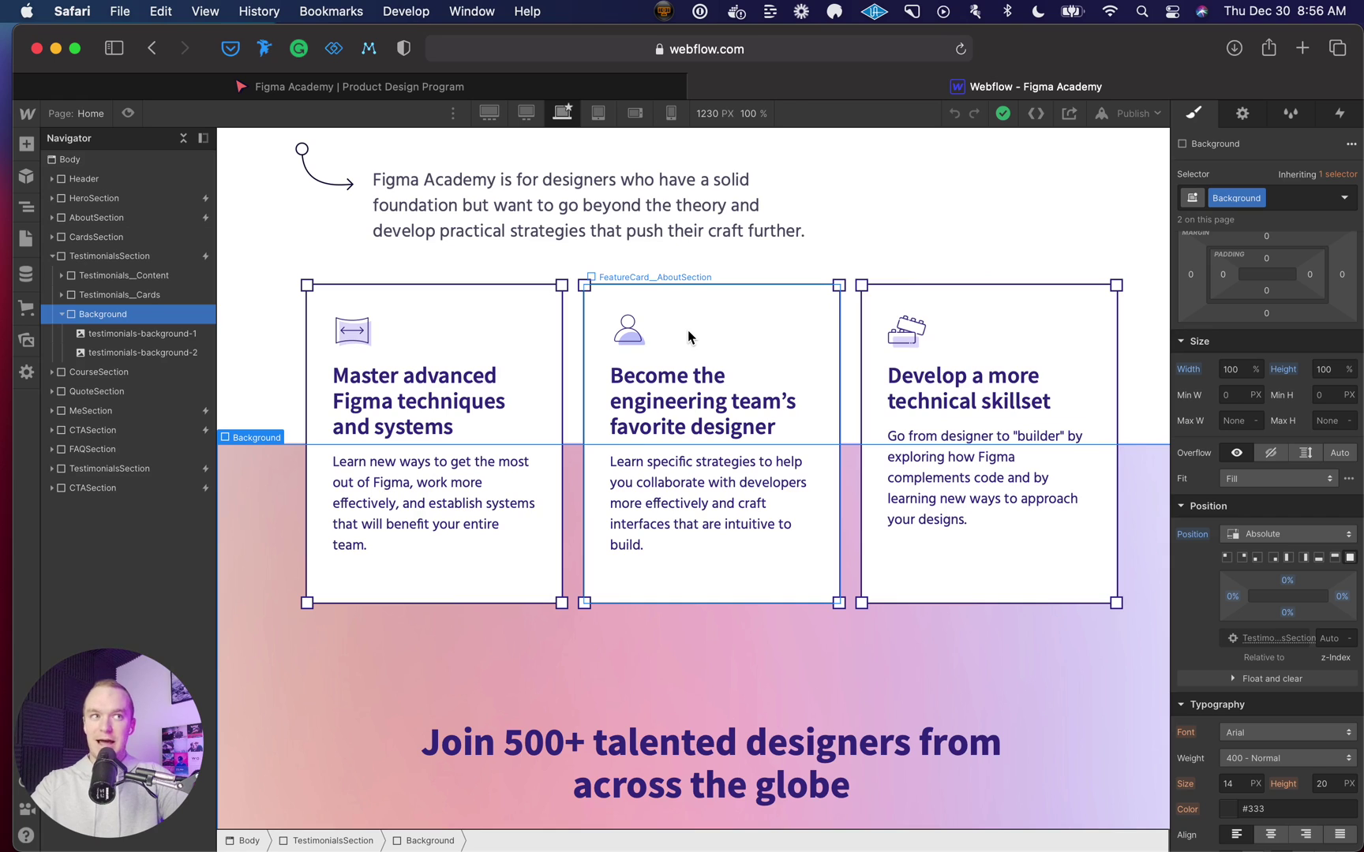
left_click(103, 257)
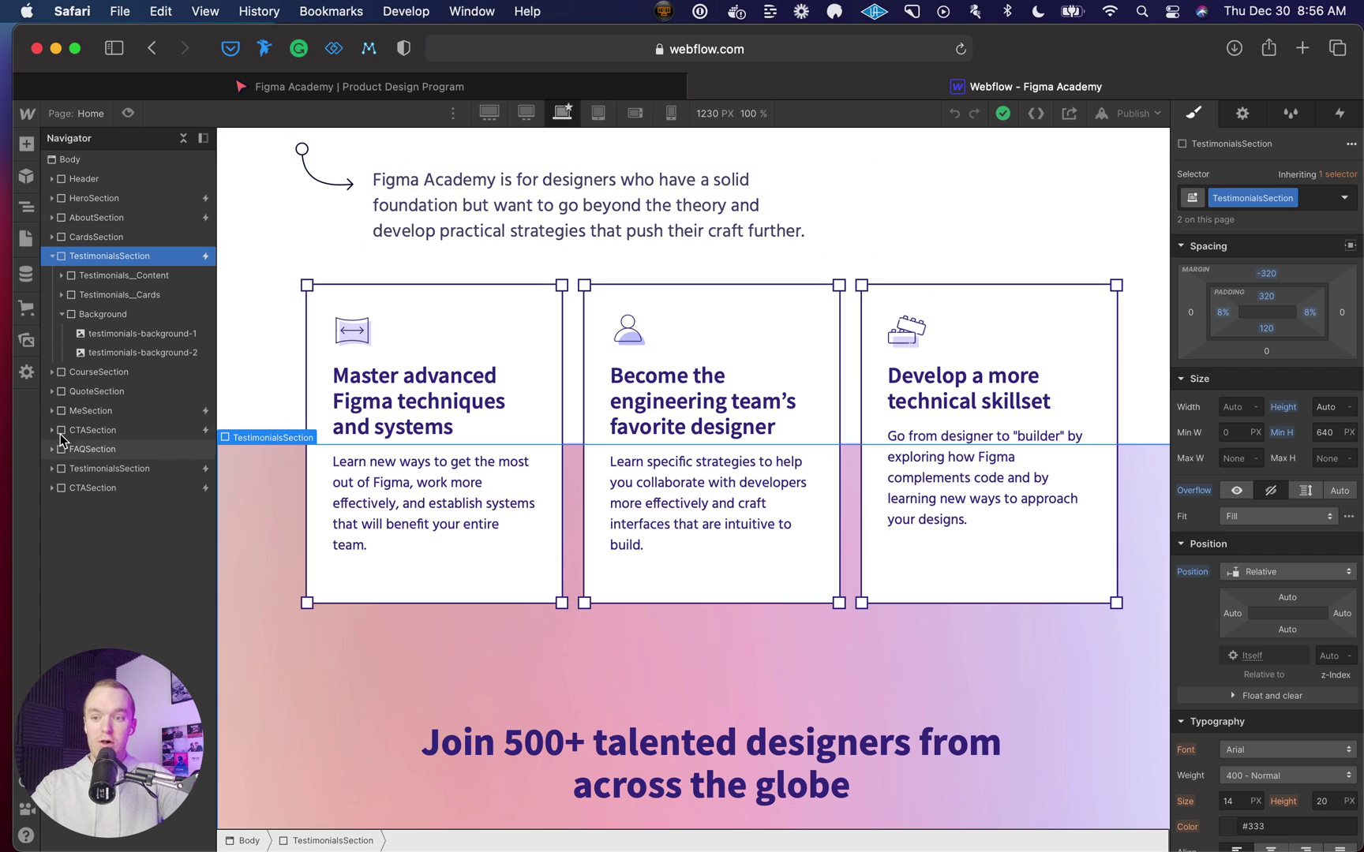
left_click(96, 317)
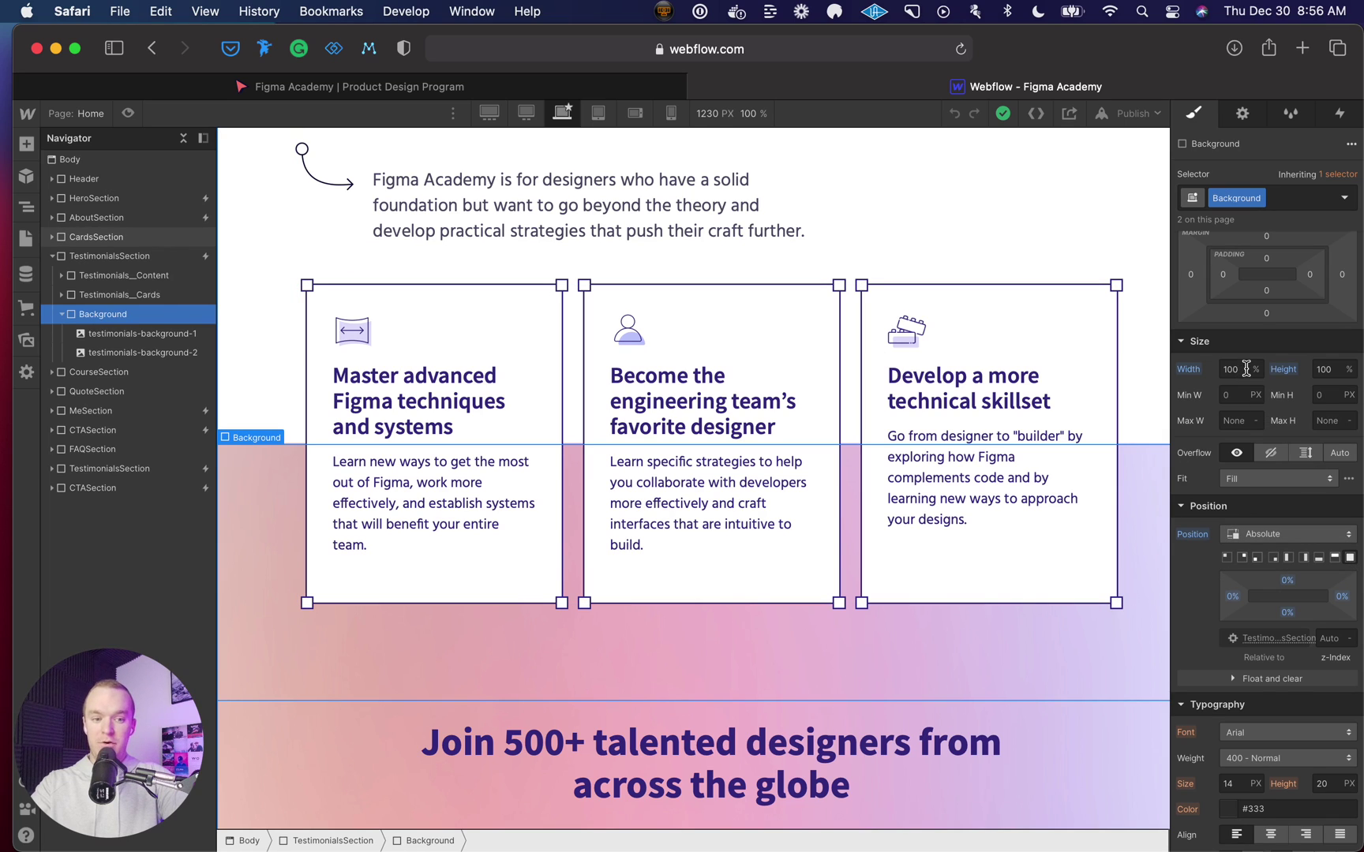
mouse_move(1334, 367)
scroll(814, 545, "down", 10)
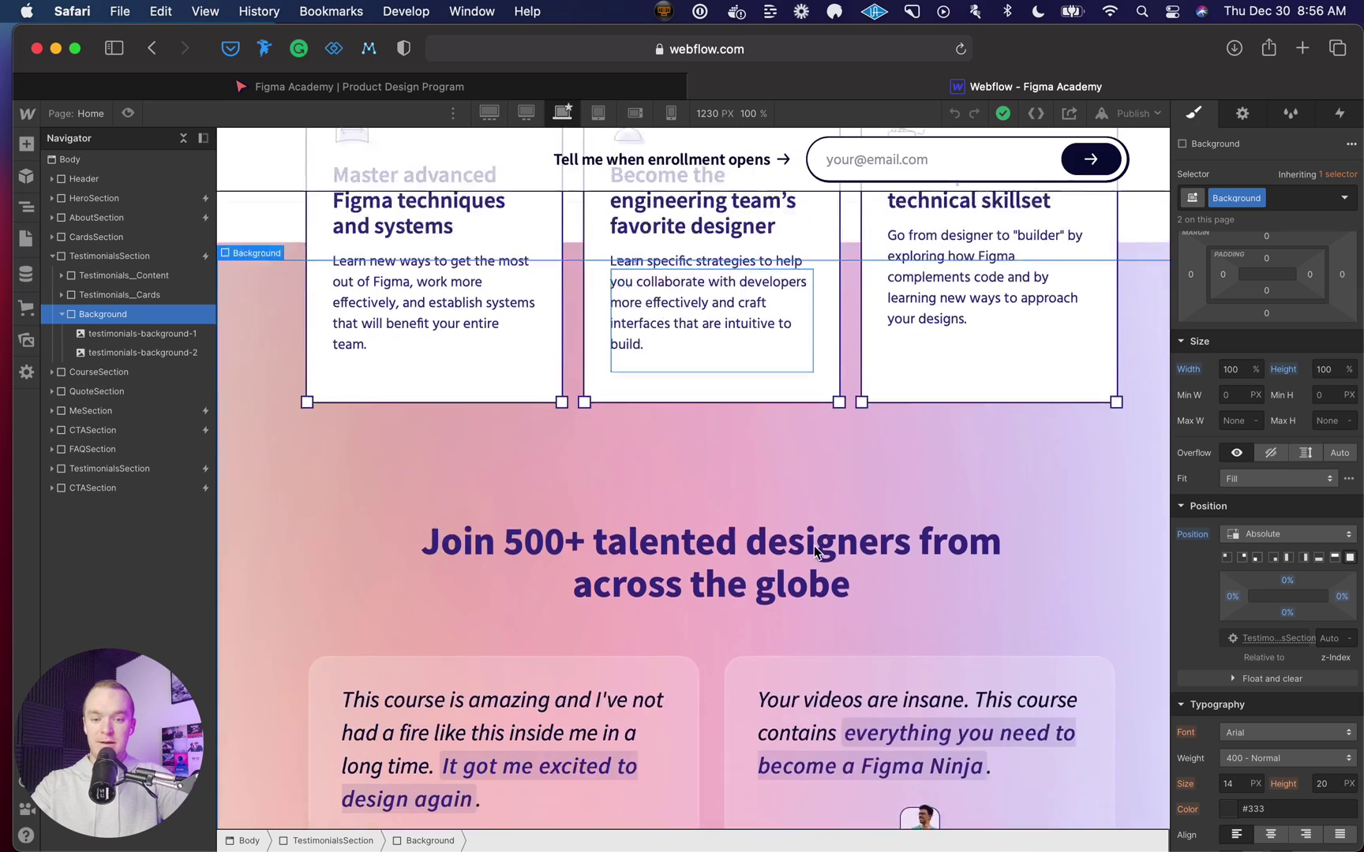
scroll(816, 550, "down", 10)
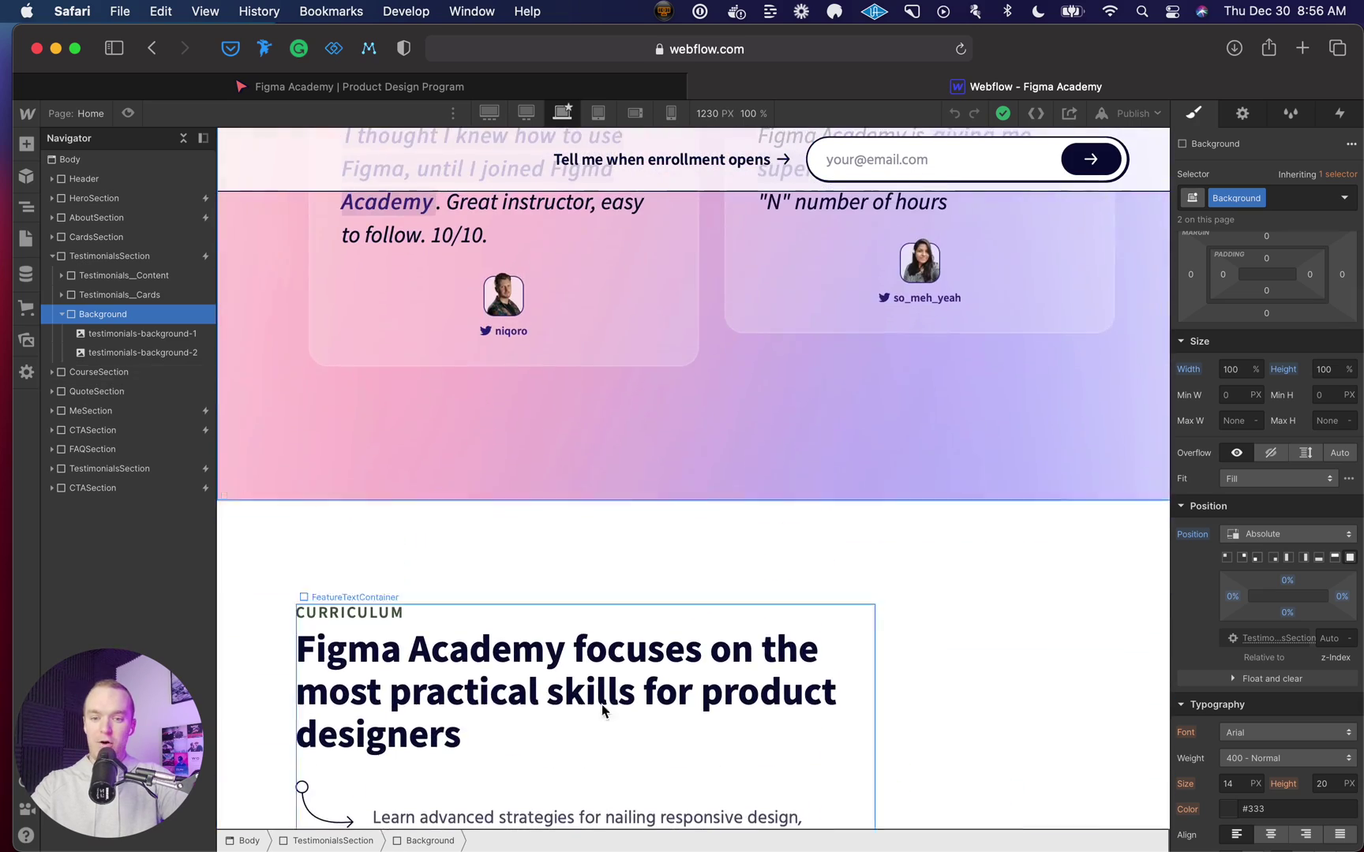
scroll(510, 419, "up", 10)
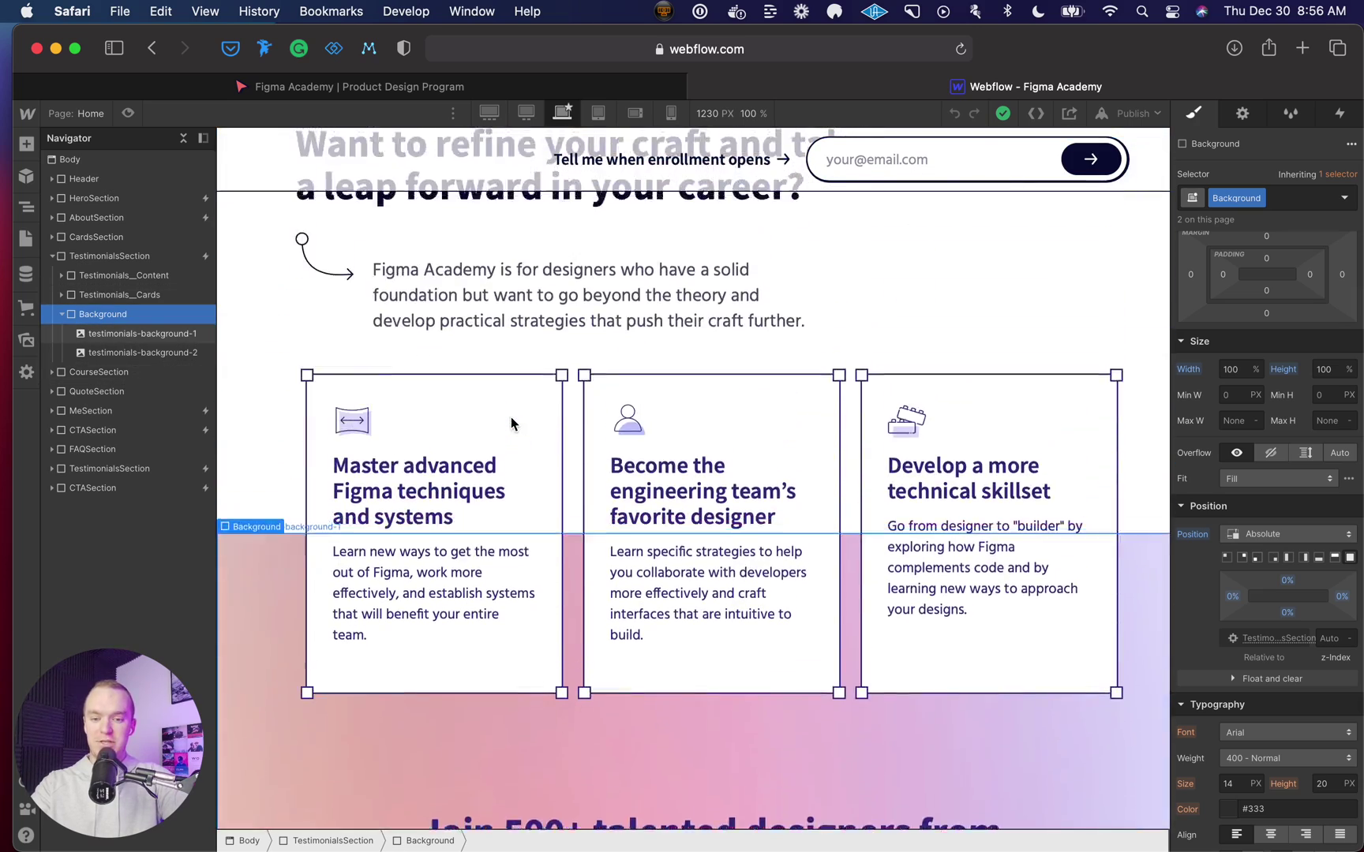
scroll(511, 424, "down", 4)
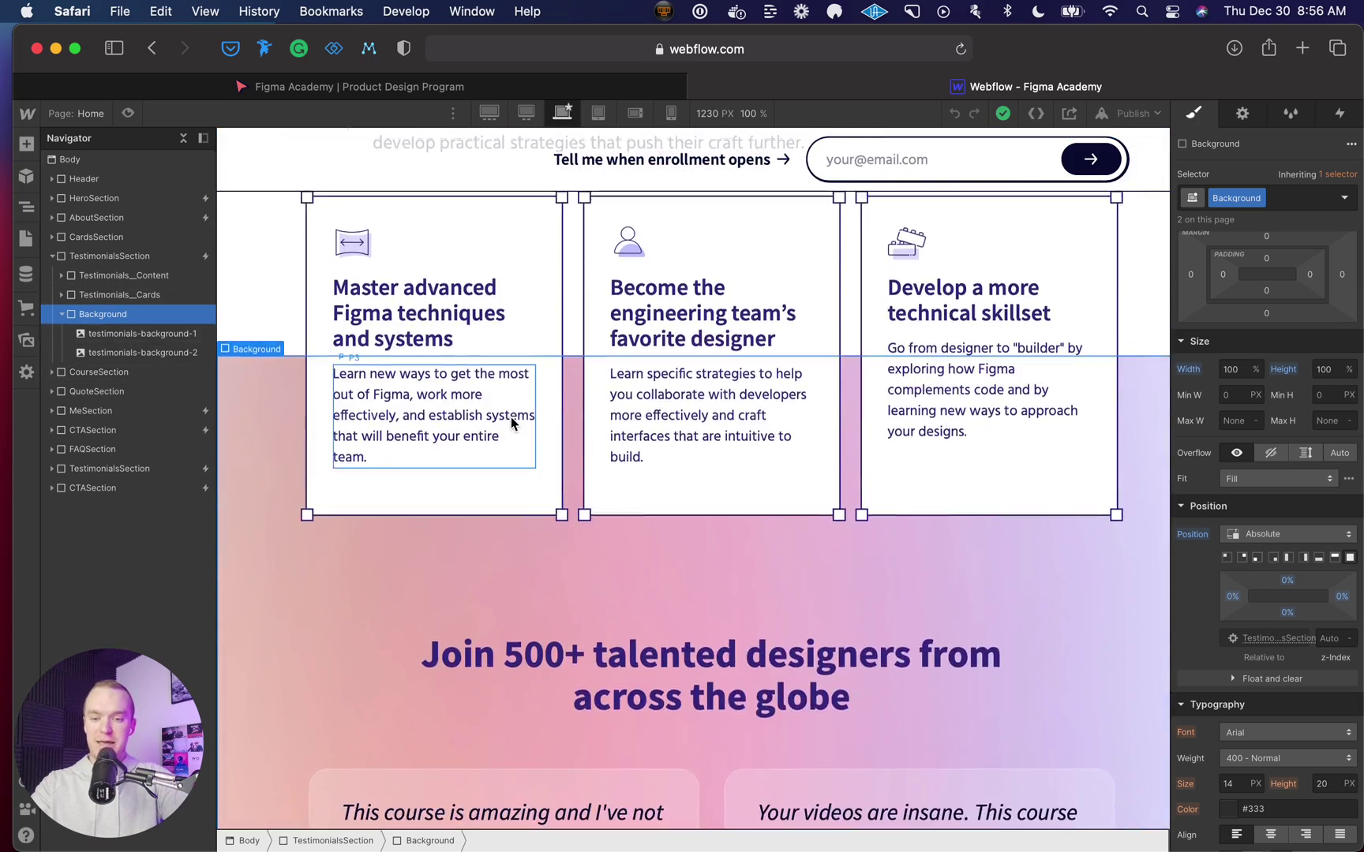
left_click(136, 335)
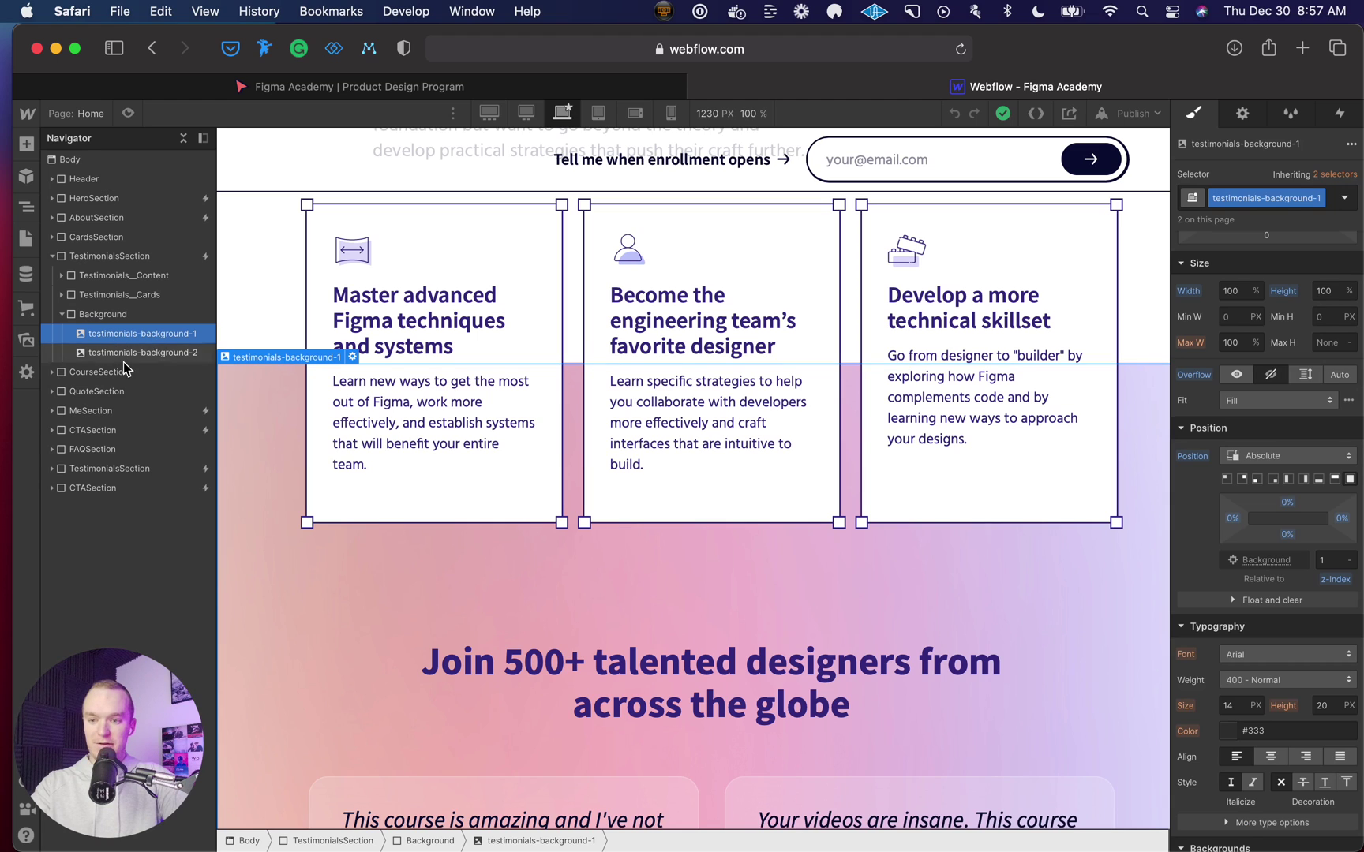
left_click(132, 354)
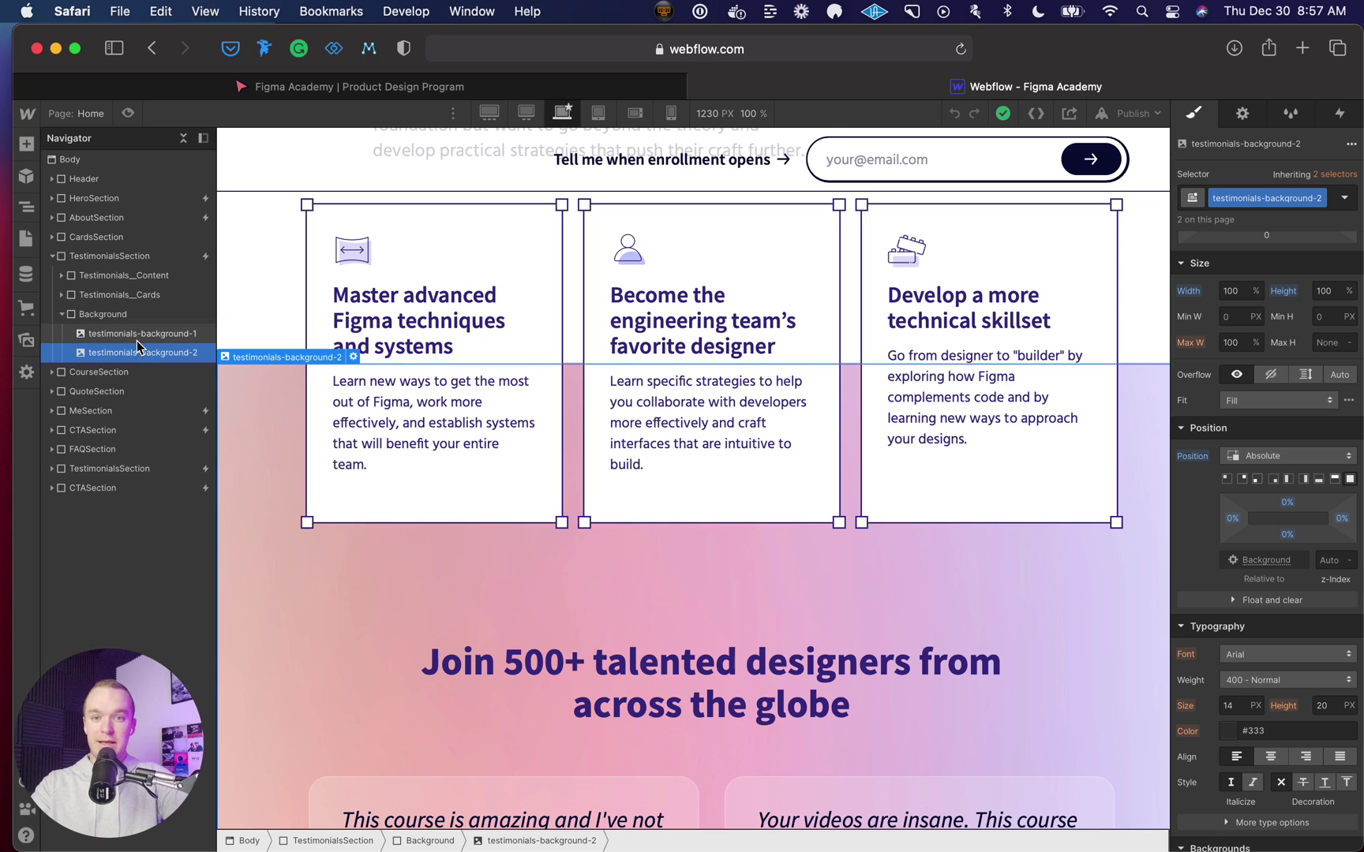
left_click(133, 340)
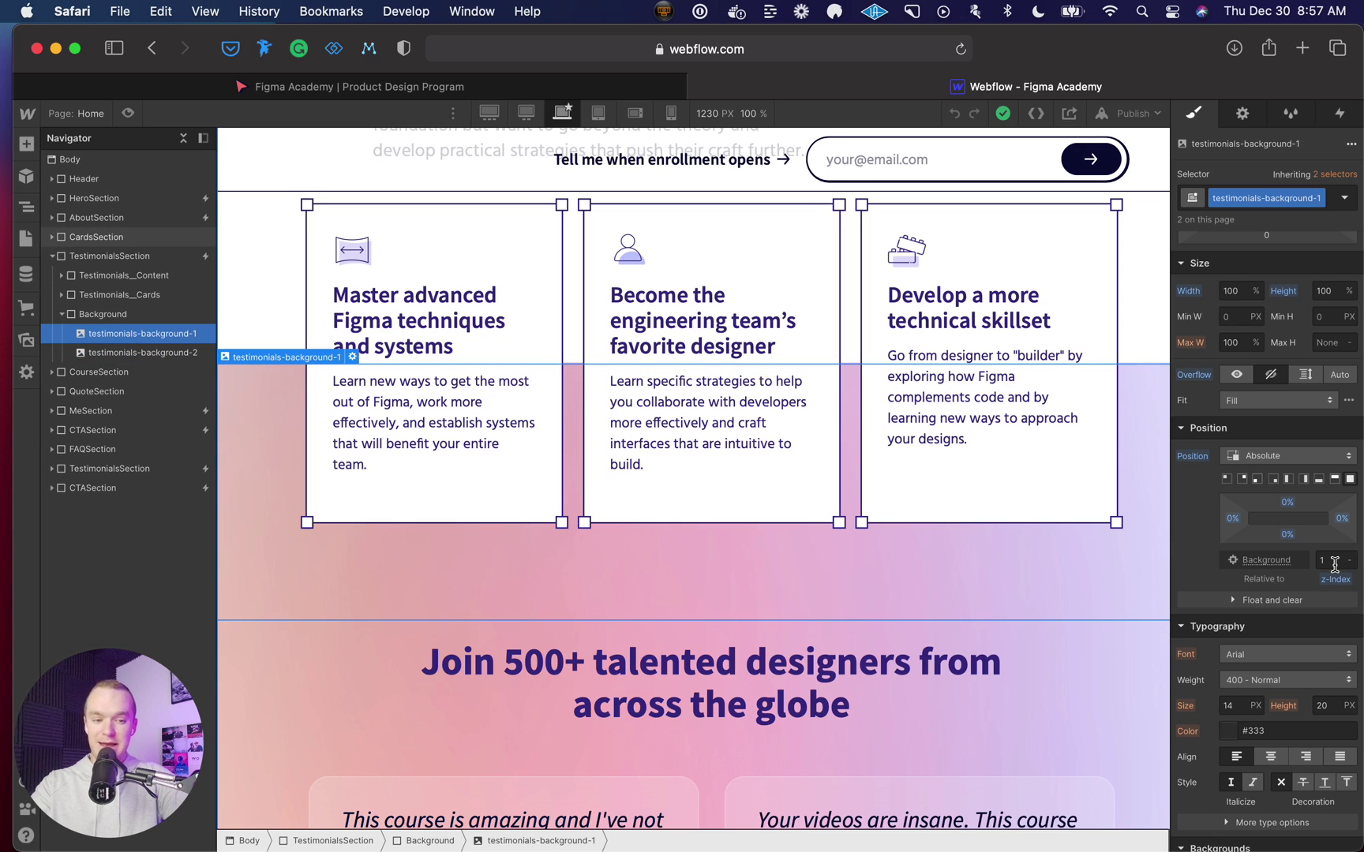
left_click(157, 355)
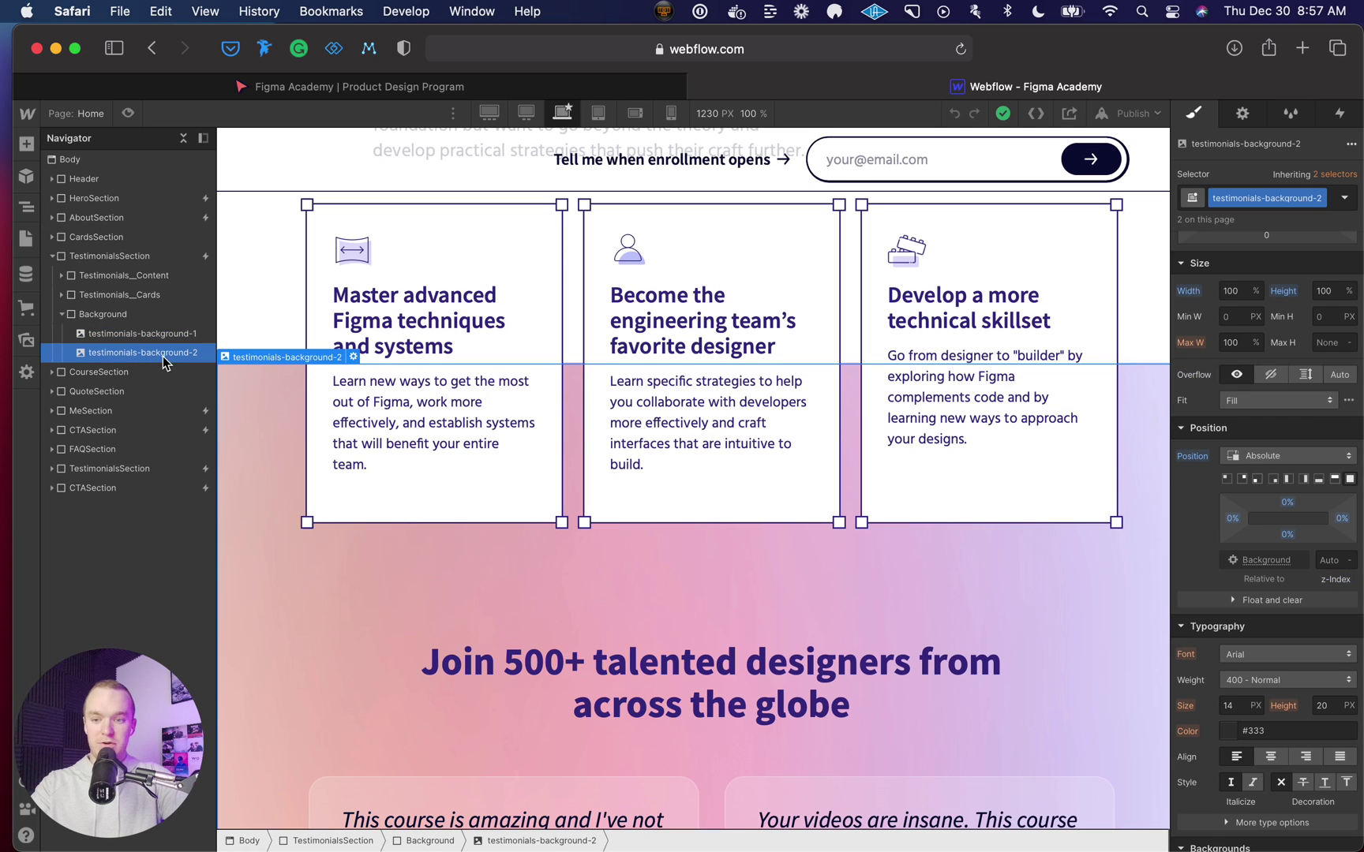
left_click(158, 334)
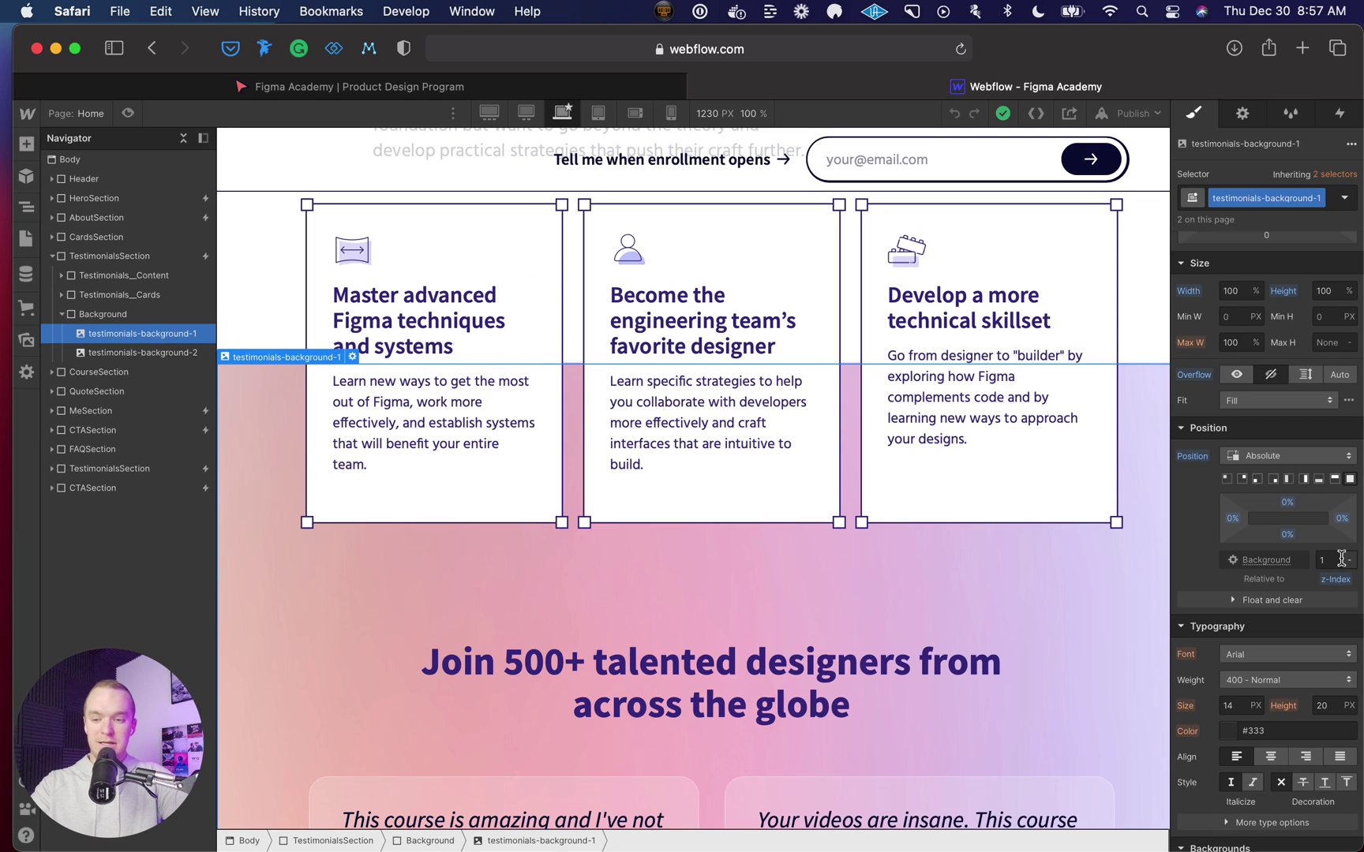
scroll(404, 367, "up", 10)
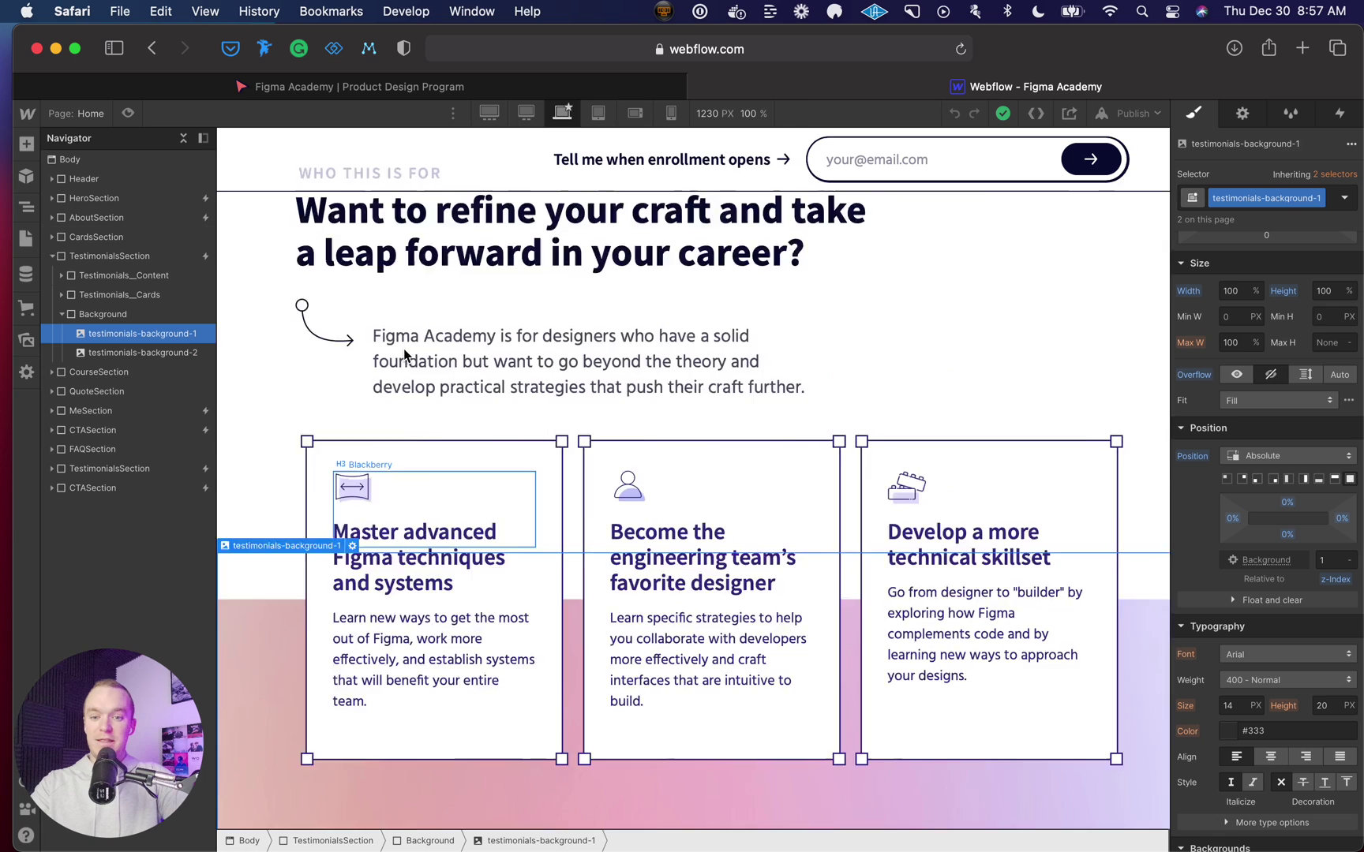
left_click(514, 324)
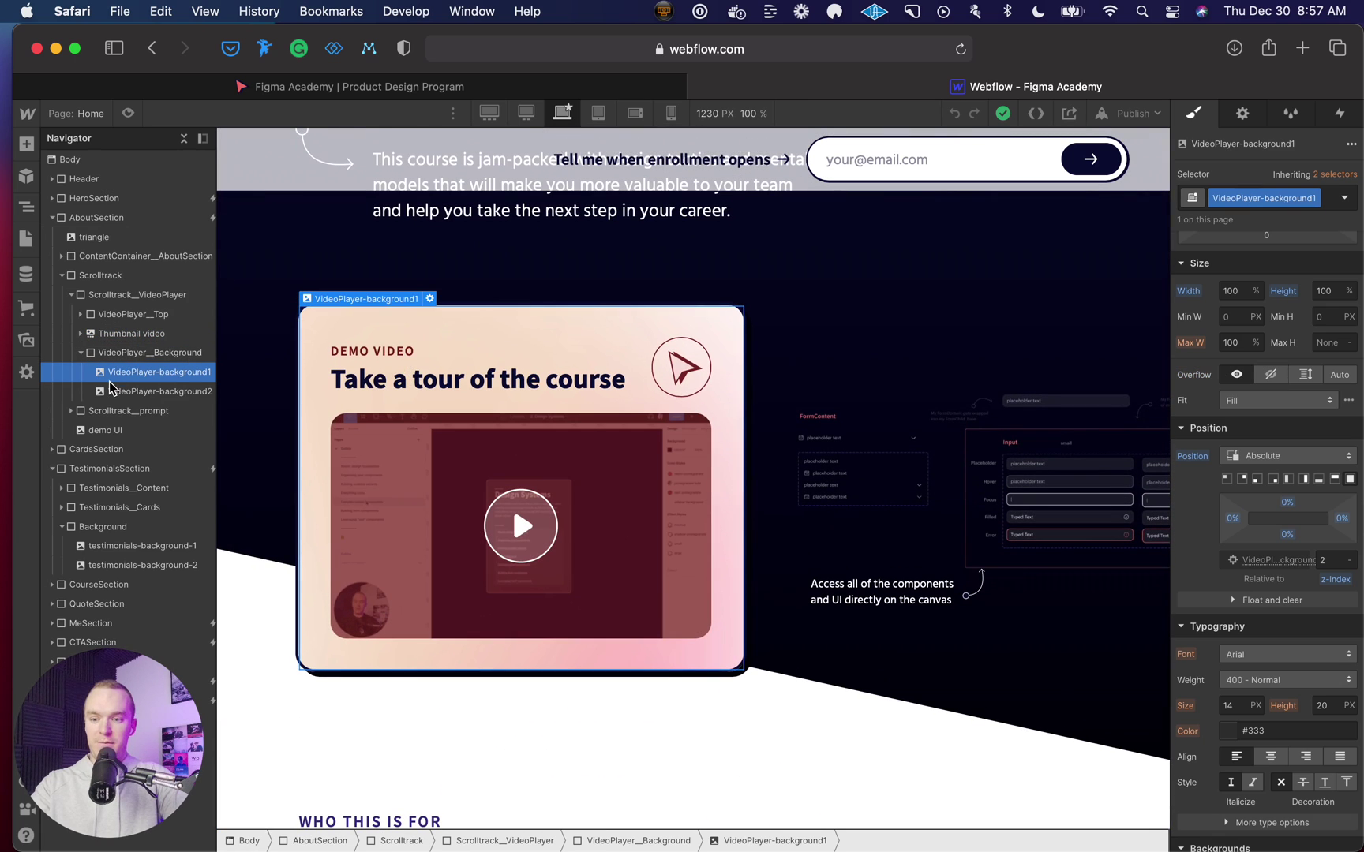
scroll(548, 441, "up", 15)
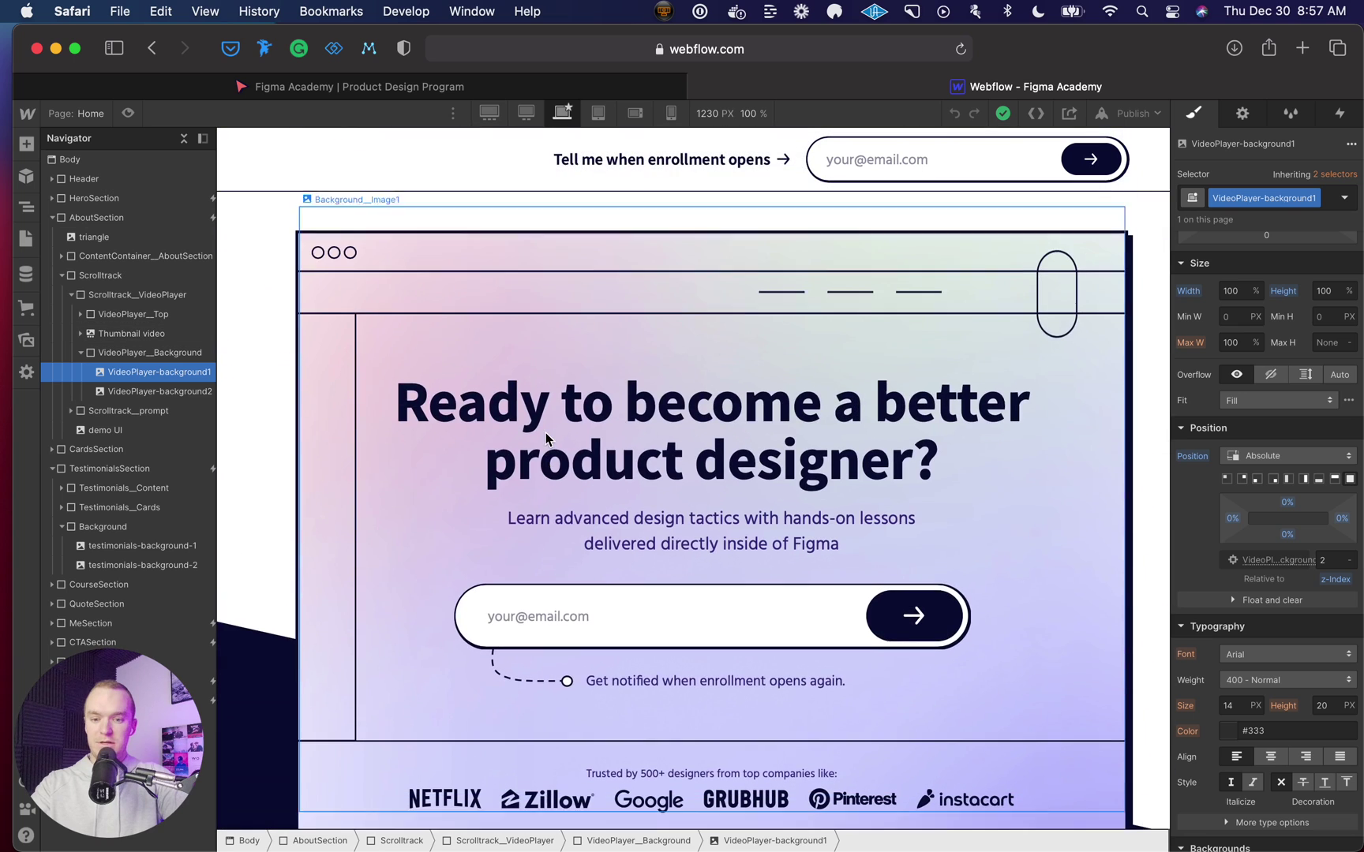
left_click(429, 277)
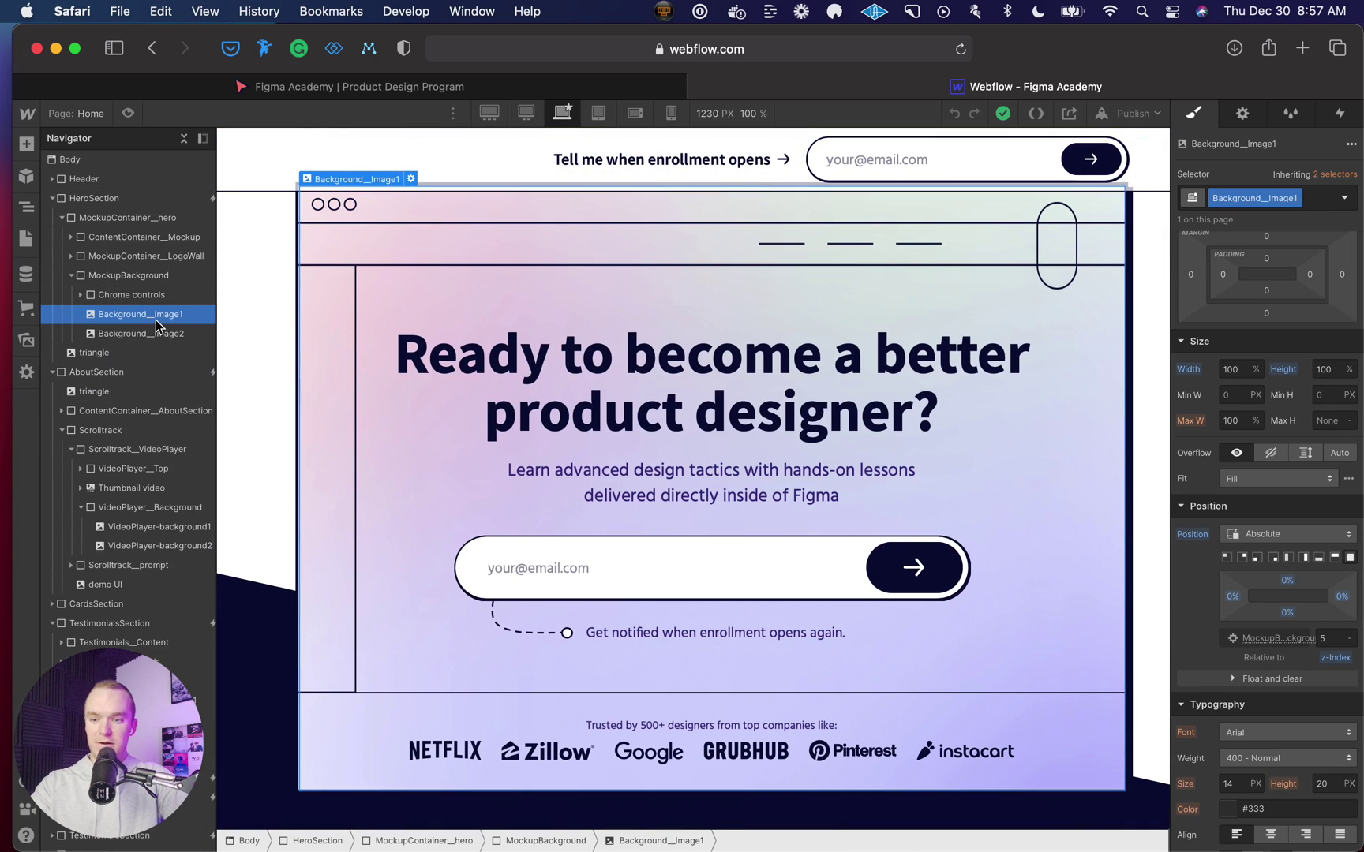
scroll(401, 455, "down", 20)
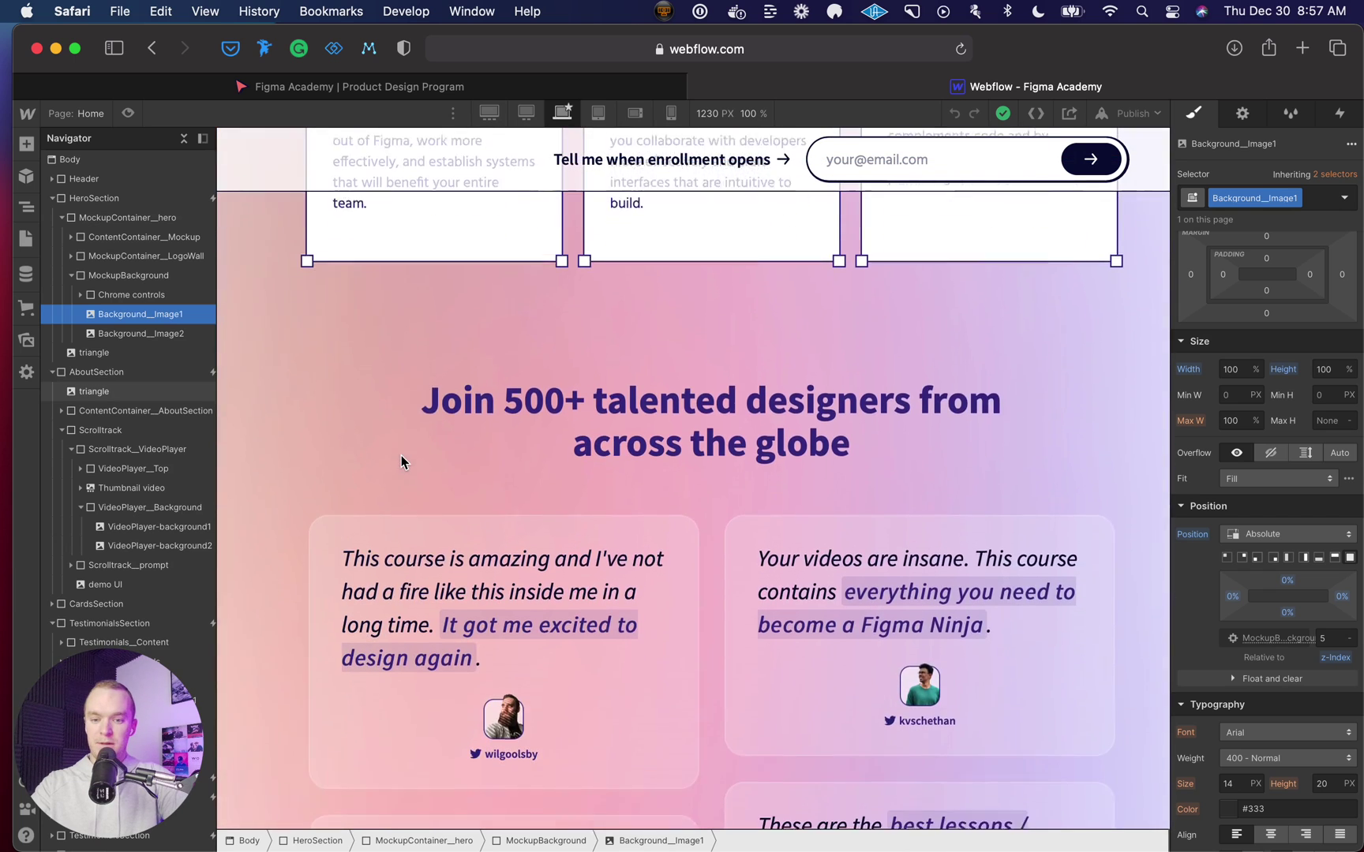
left_click(134, 336)
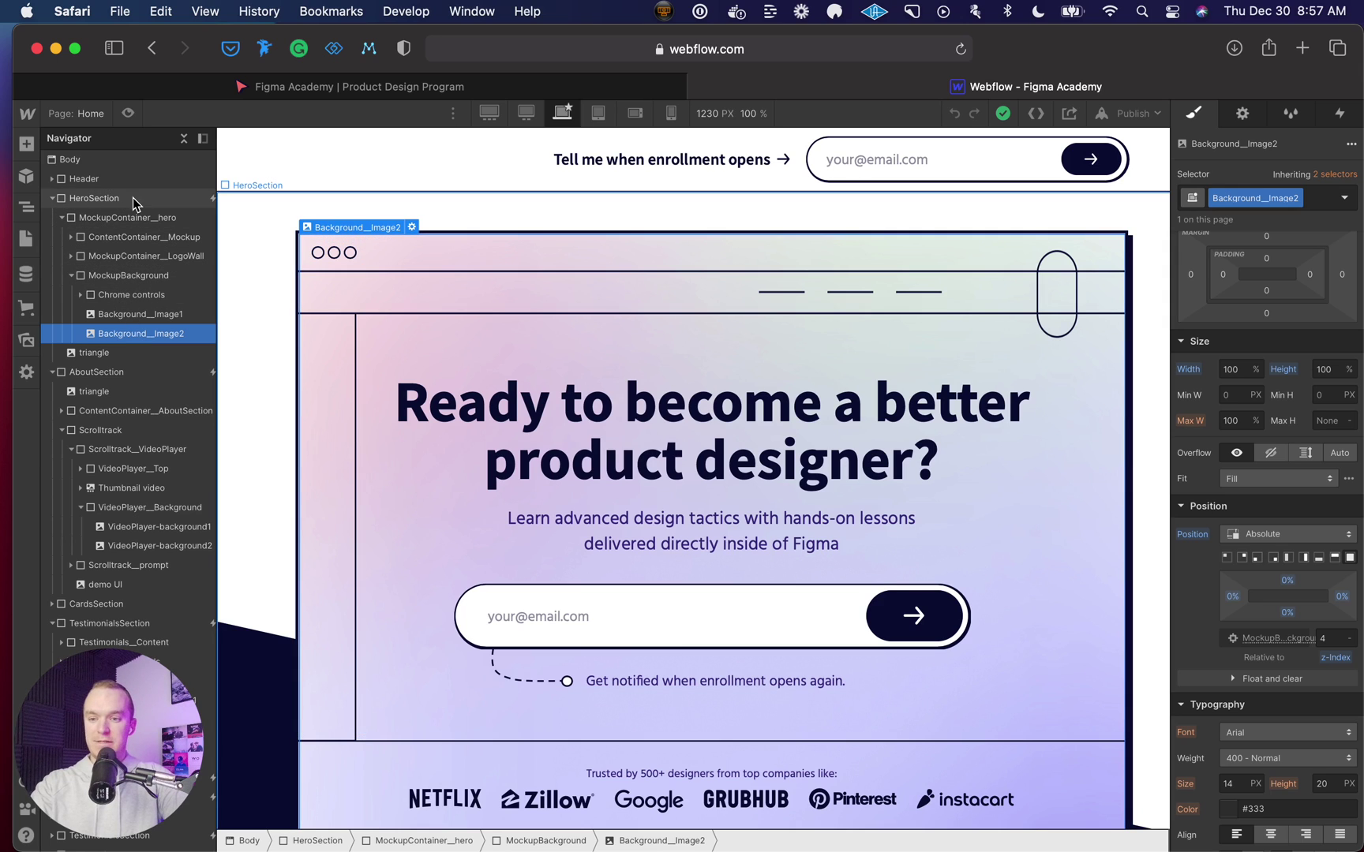
scroll(118, 355, "down", 1)
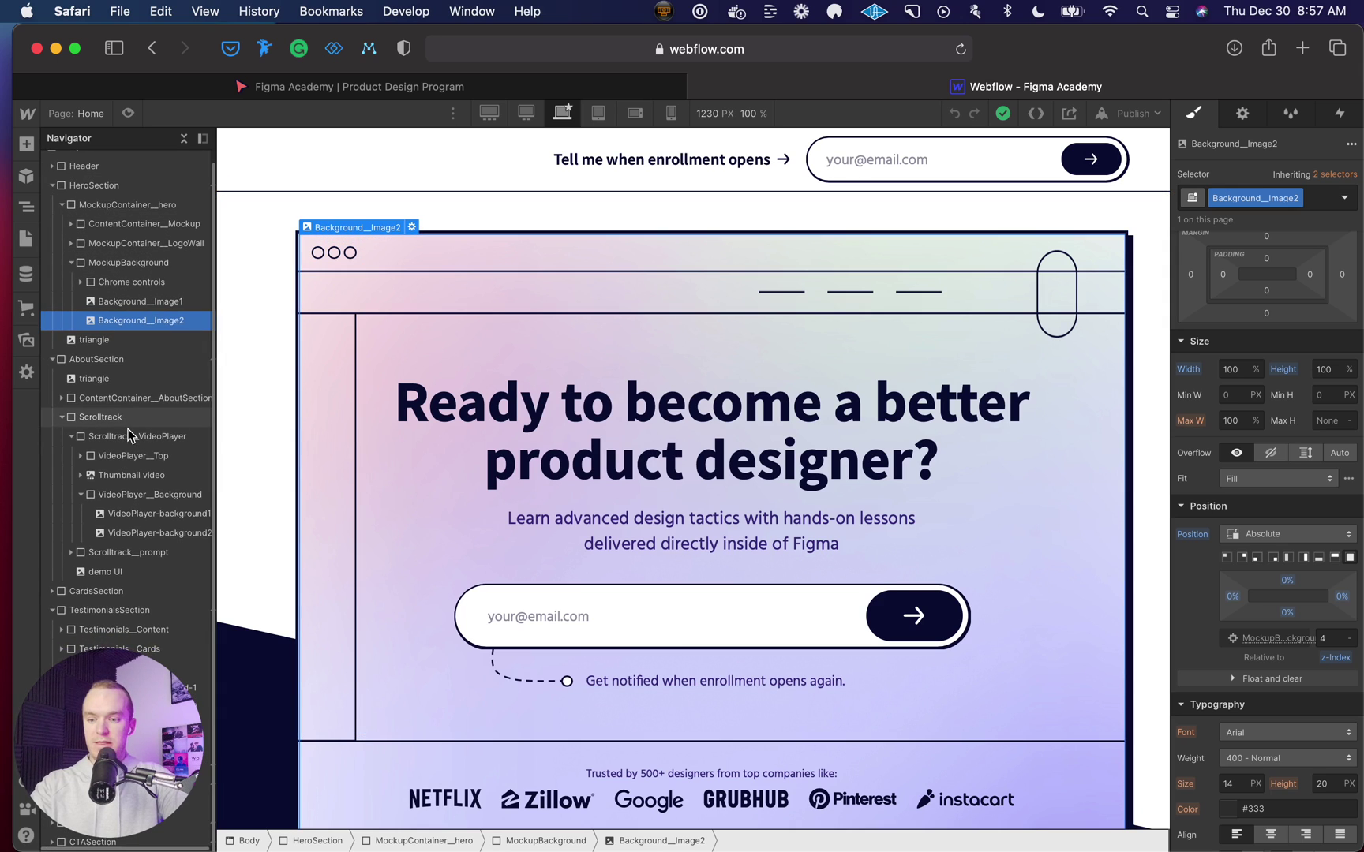
left_click(111, 613)
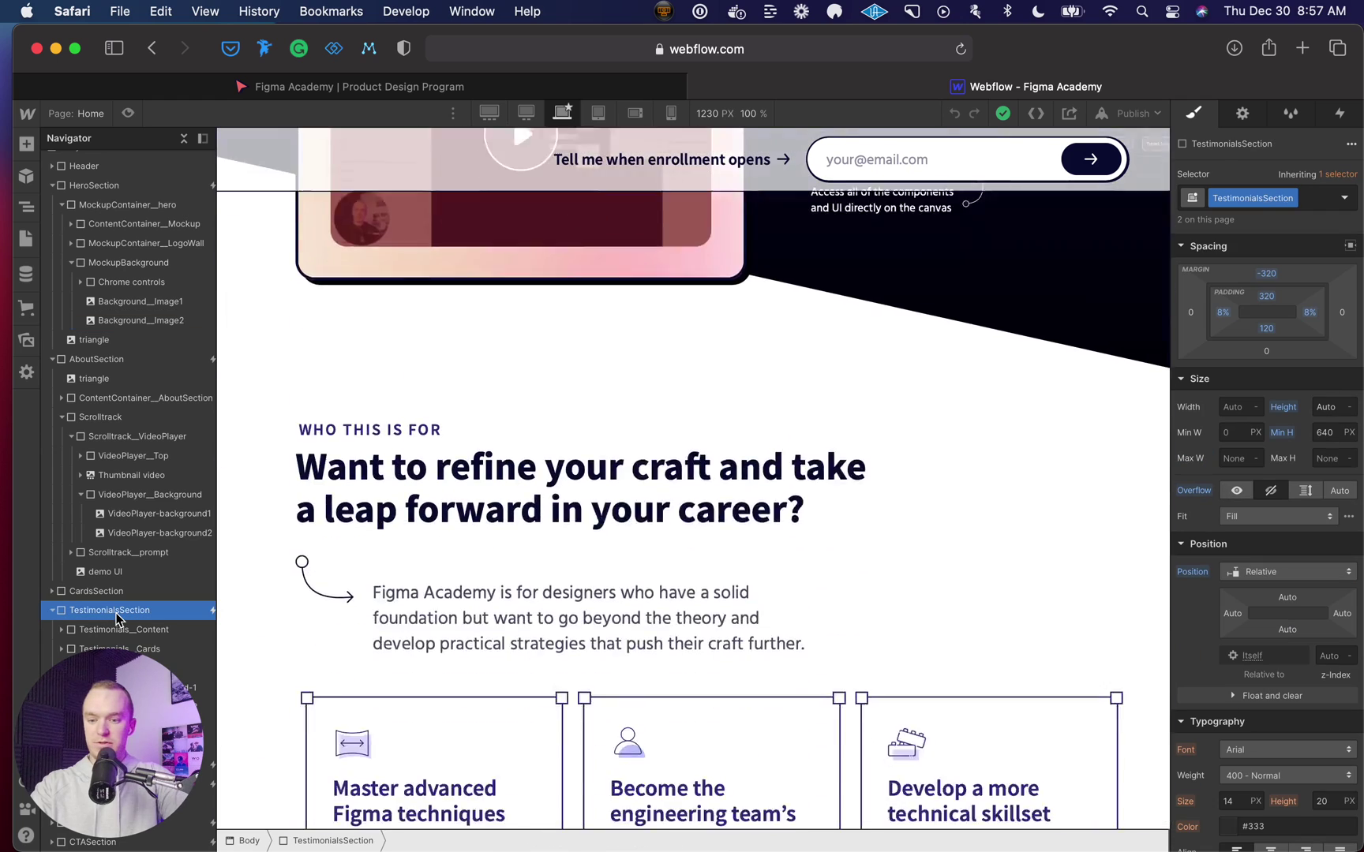
Edit the Testimonials gradient scroll so testimonials-background-1 fades from 100 opacity to 0 at 100%
left_click(1340, 116)
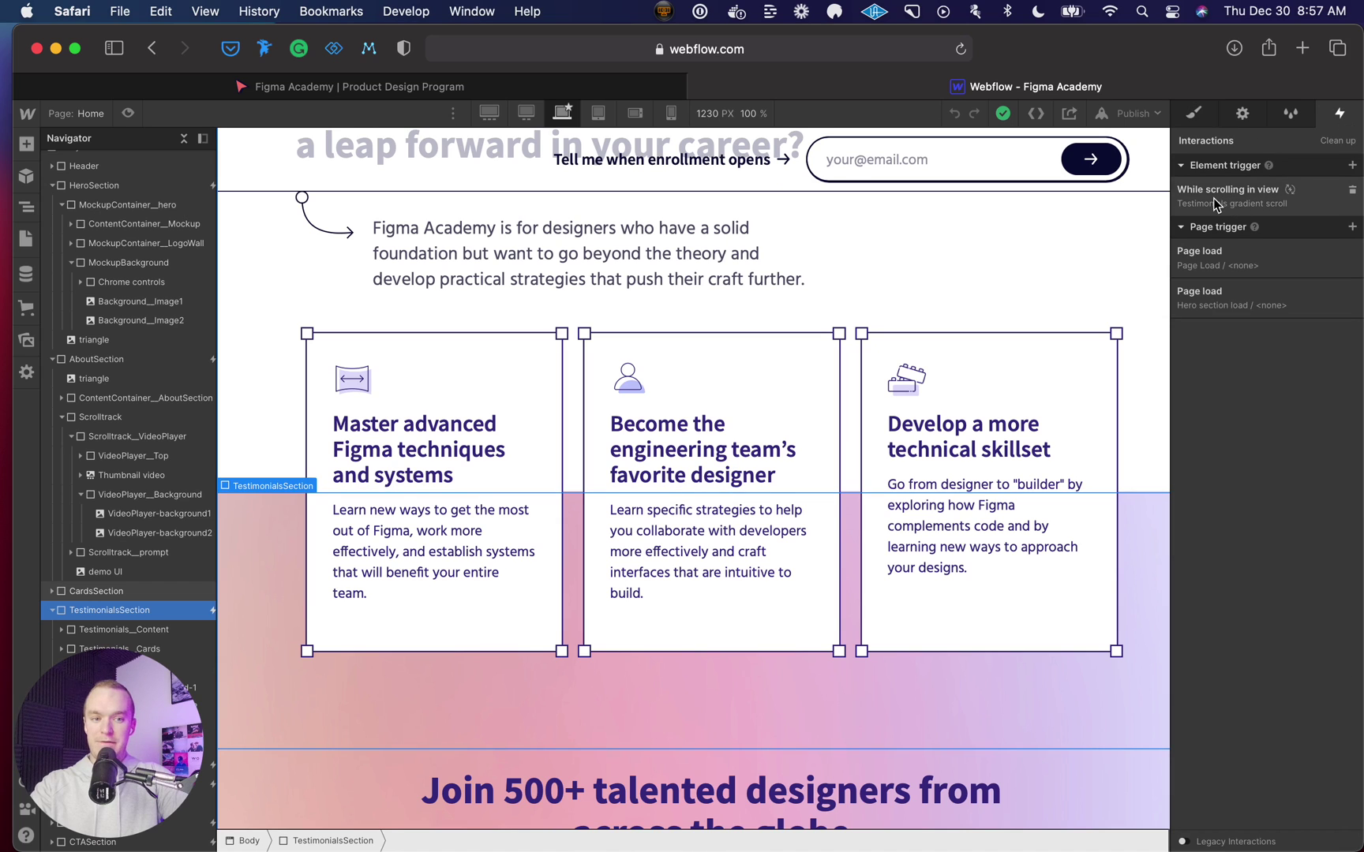
left_click(1239, 197)
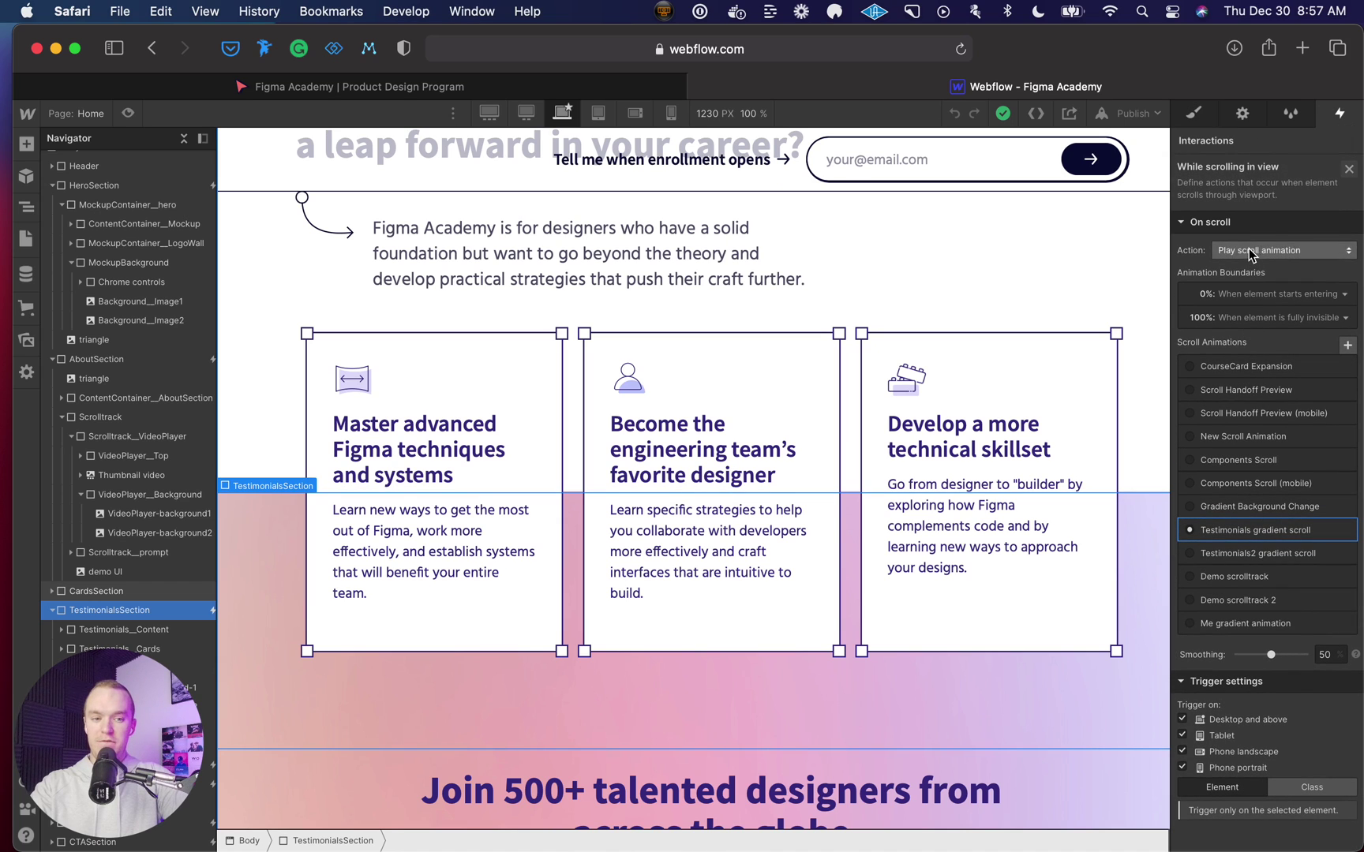
left_click(1264, 536)
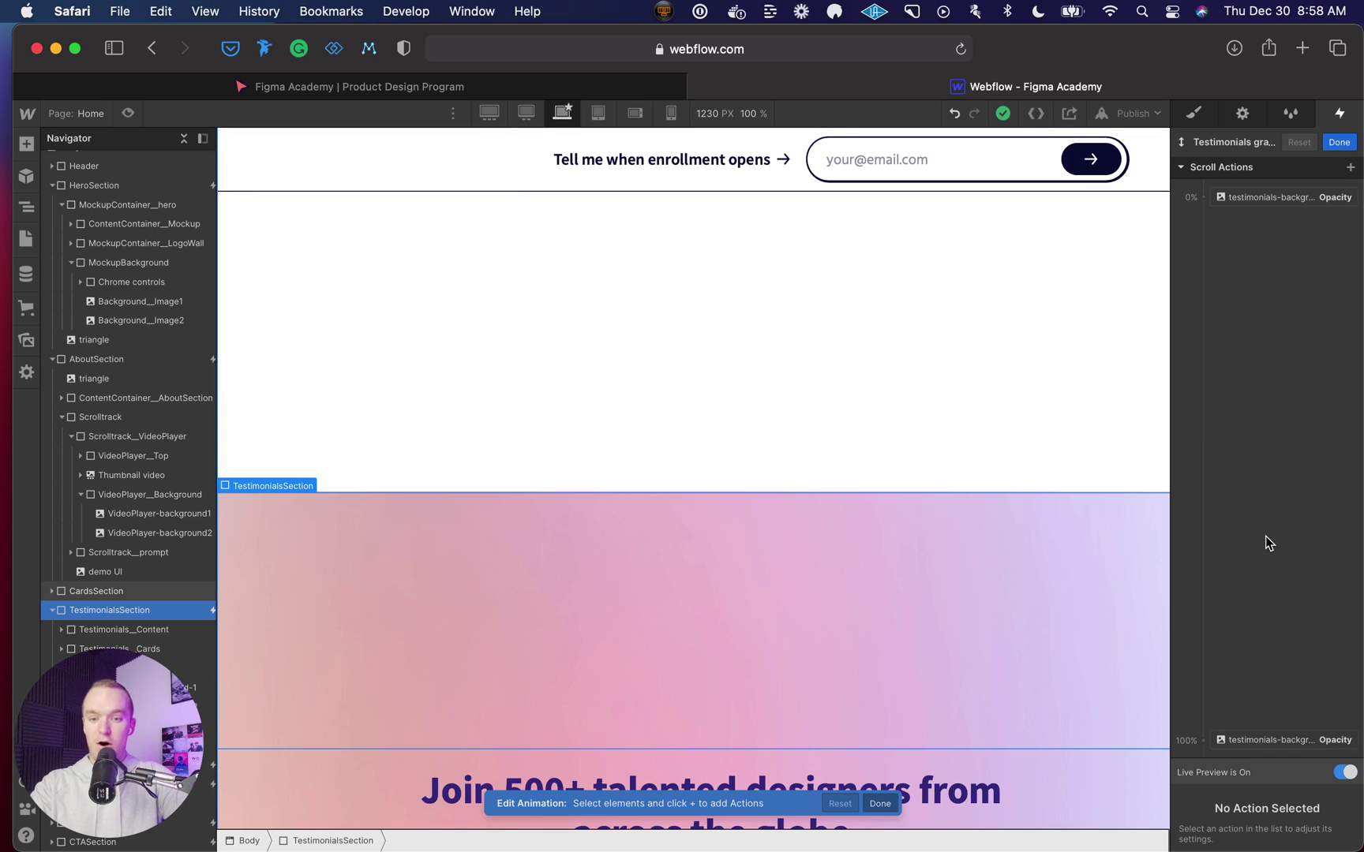
left_click(1268, 199)
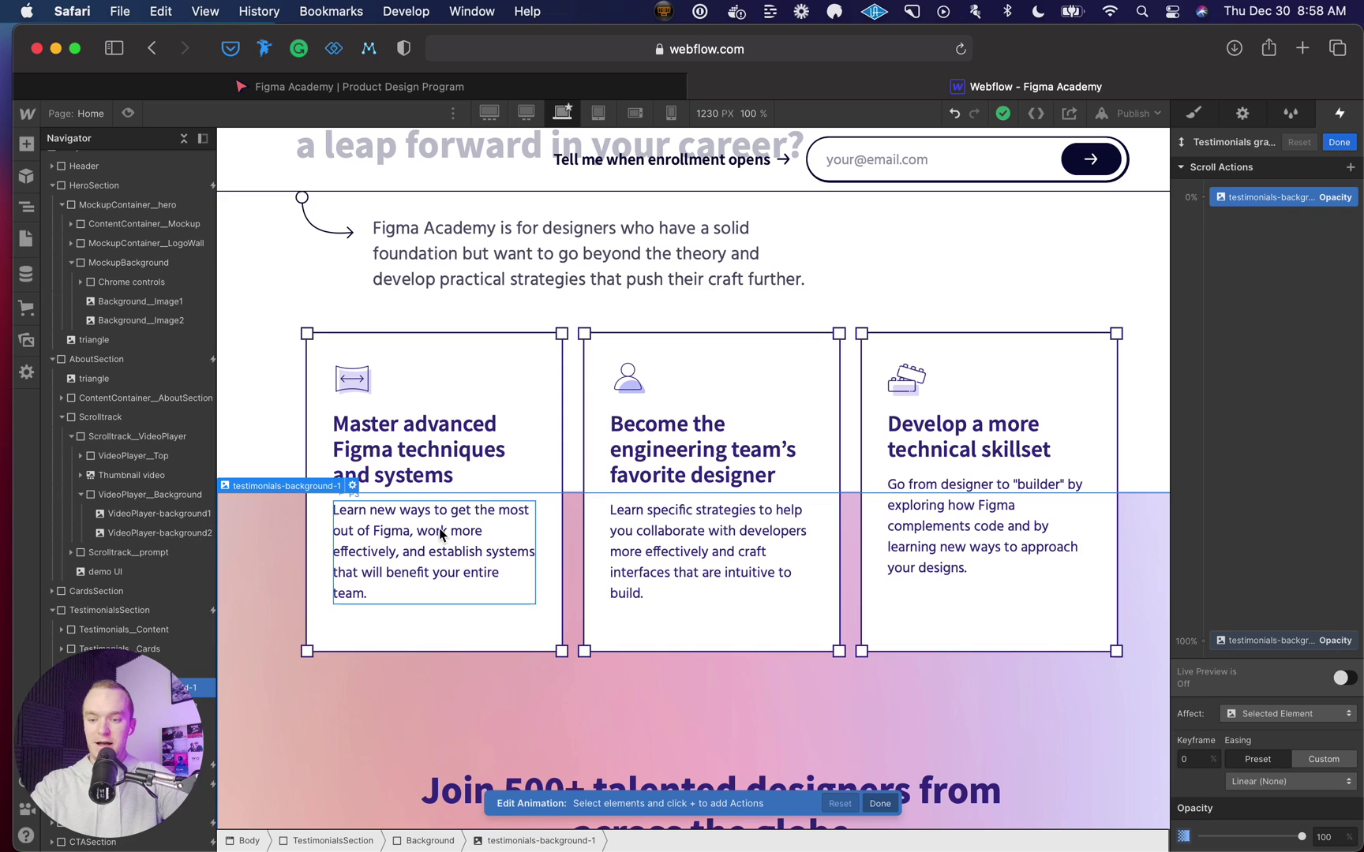
left_click(150, 694)
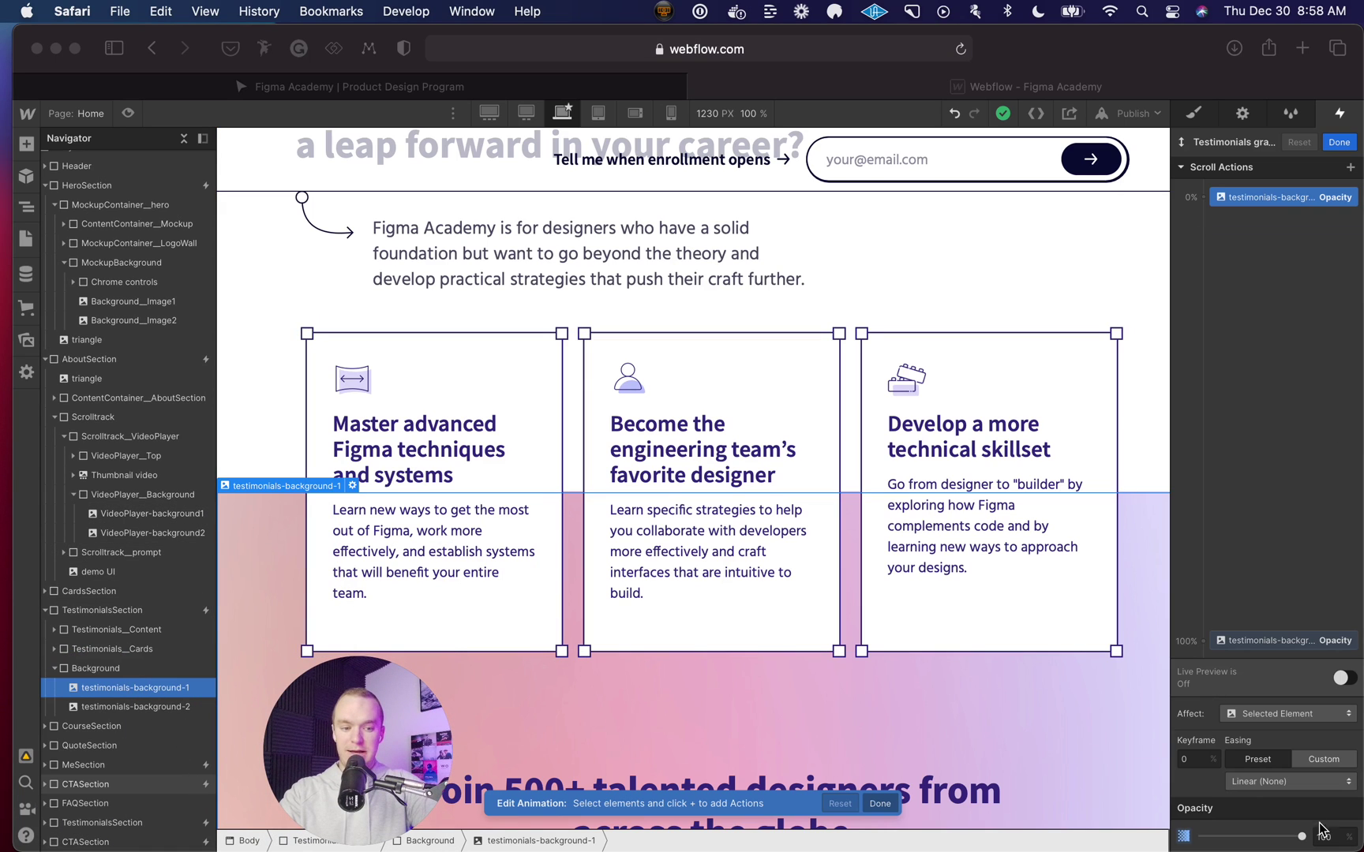
left_click(1278, 647)
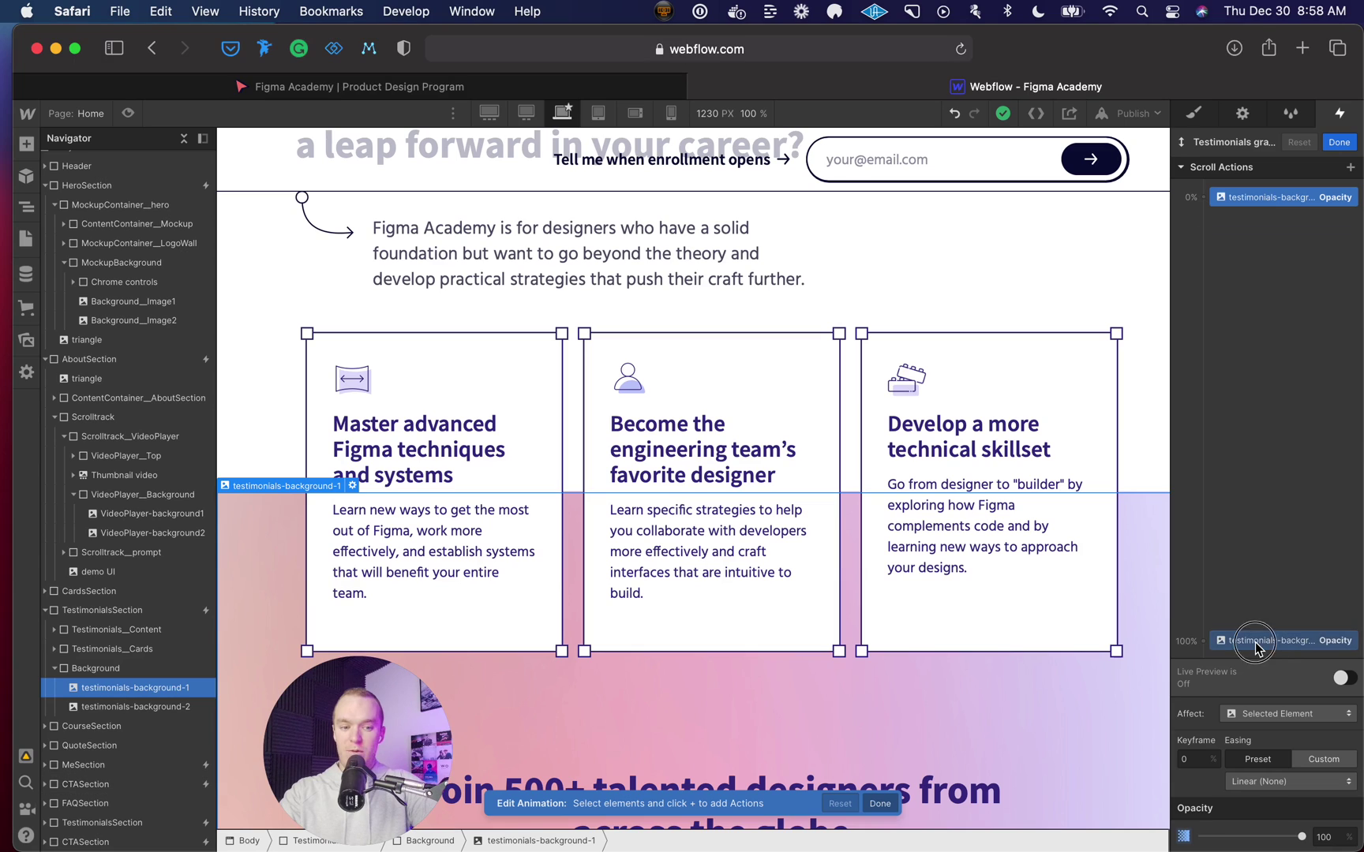
left_click(1261, 647)
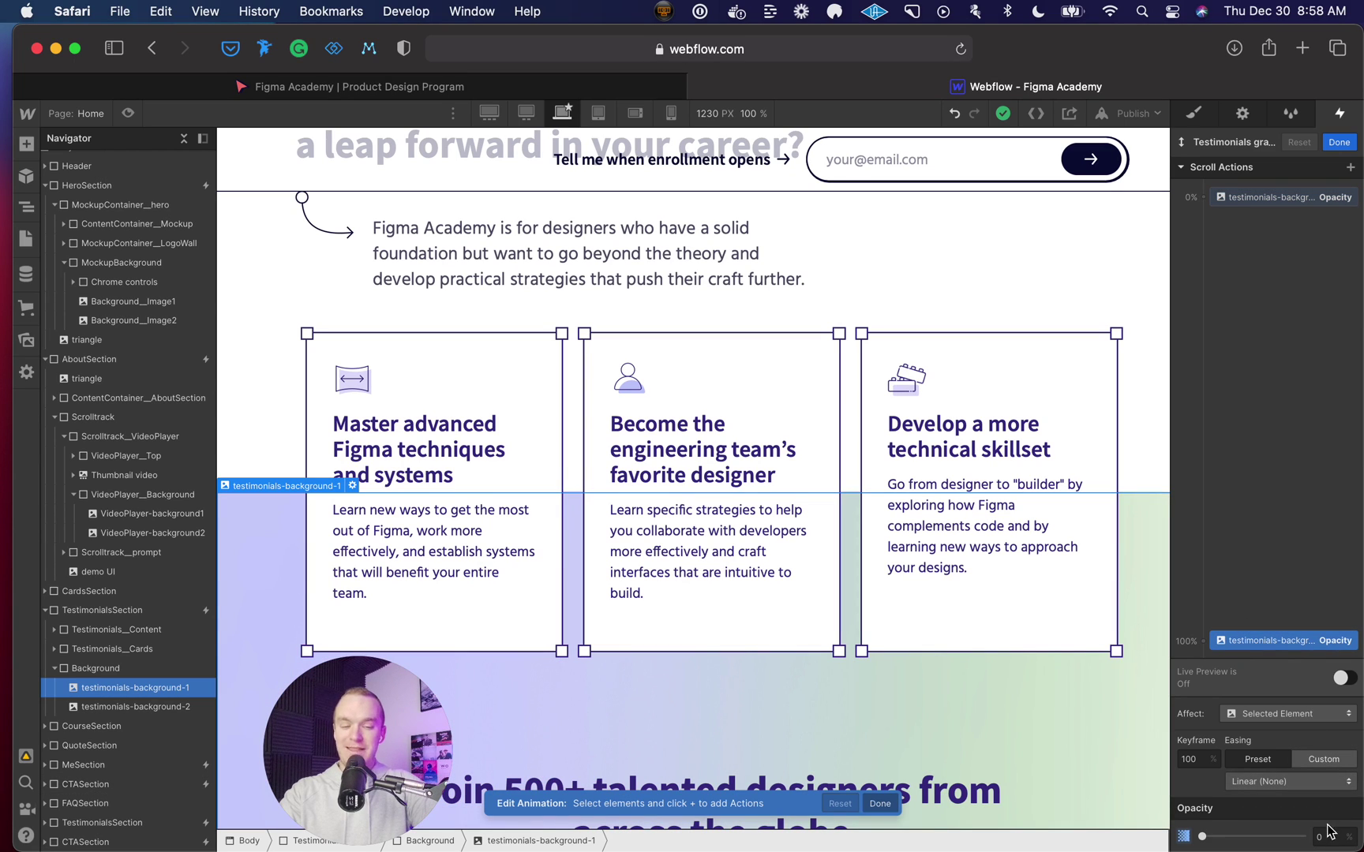
left_click(128, 113)
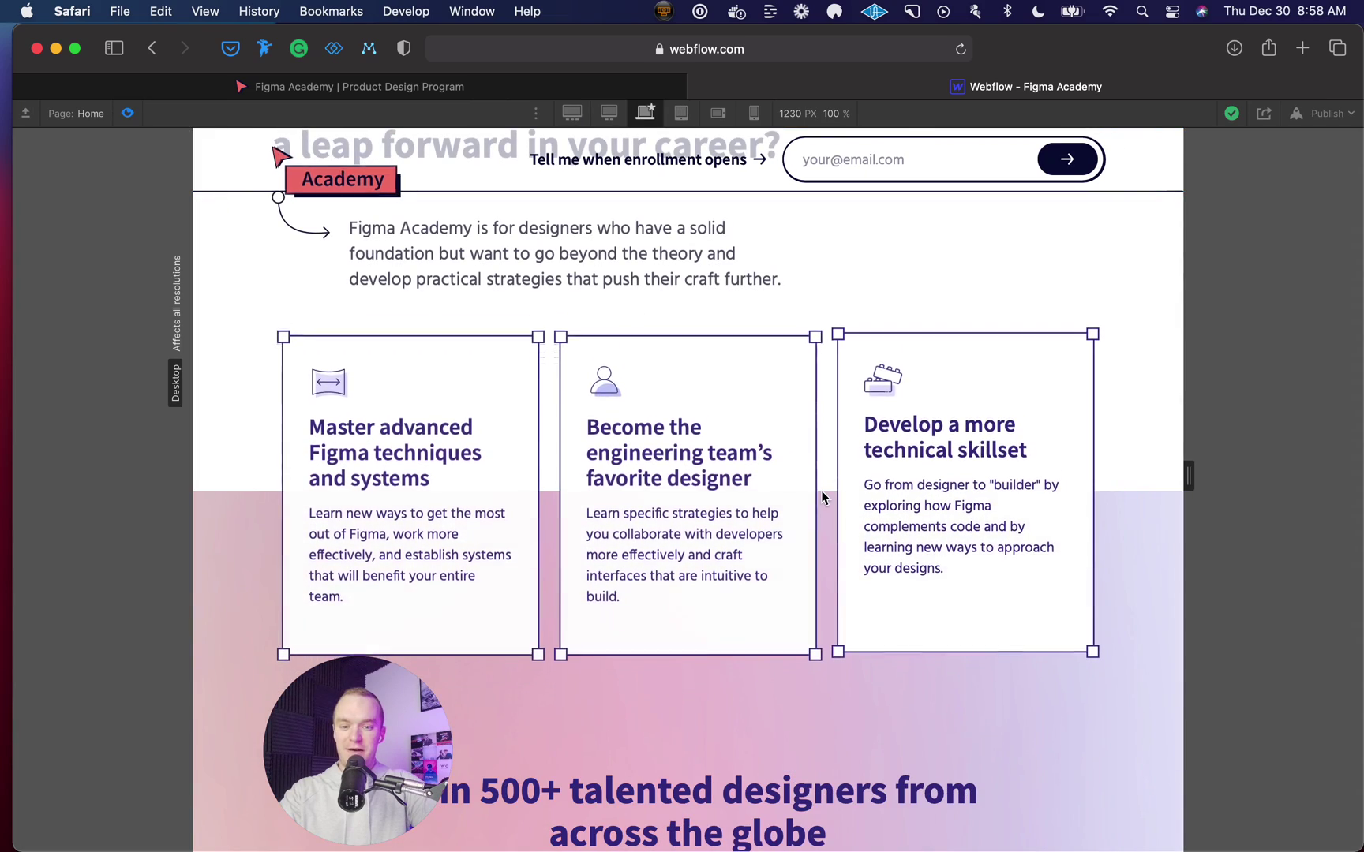
scroll(821, 497, "up", 3)
scroll(821, 498, "down", 2)
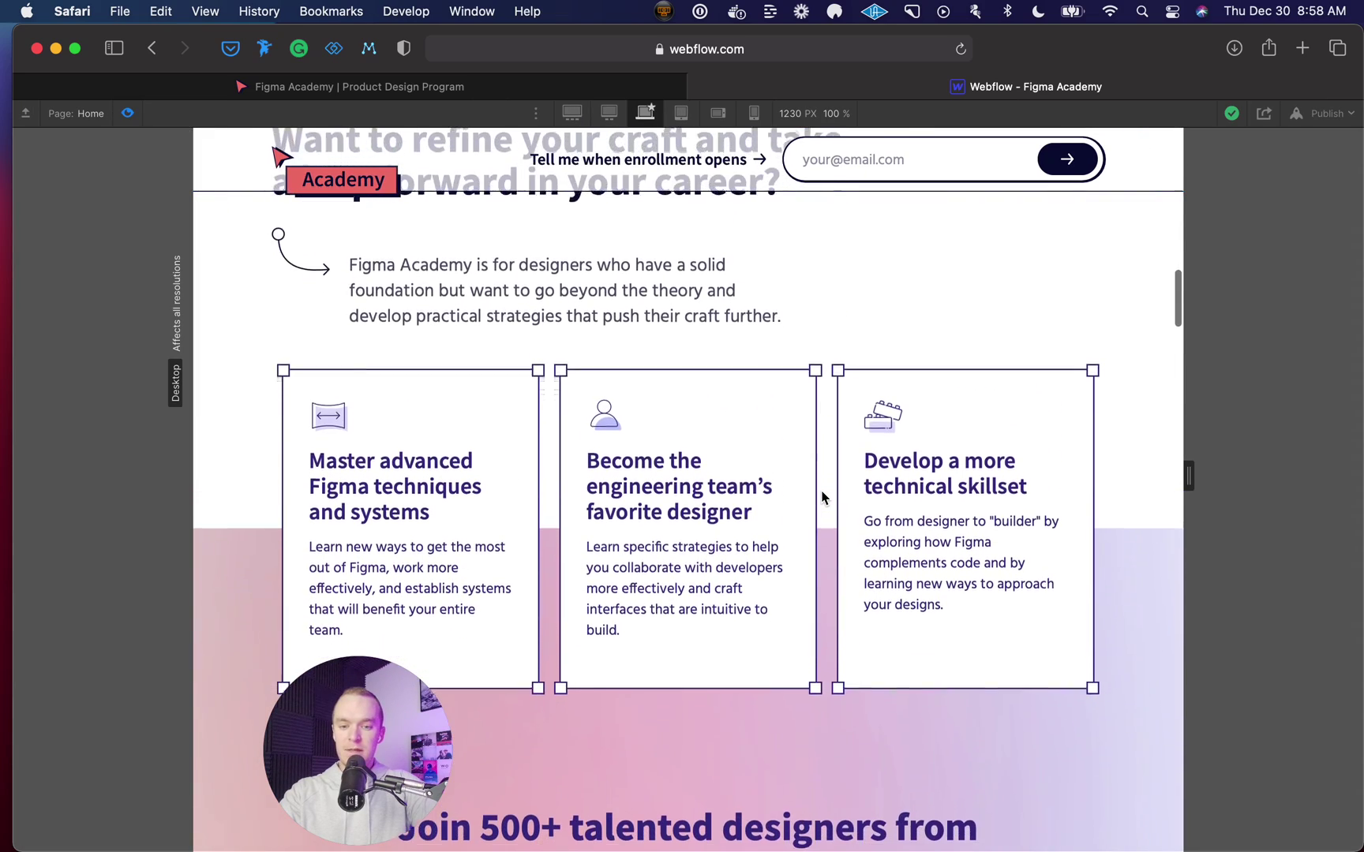
scroll(822, 497, "down", 5)
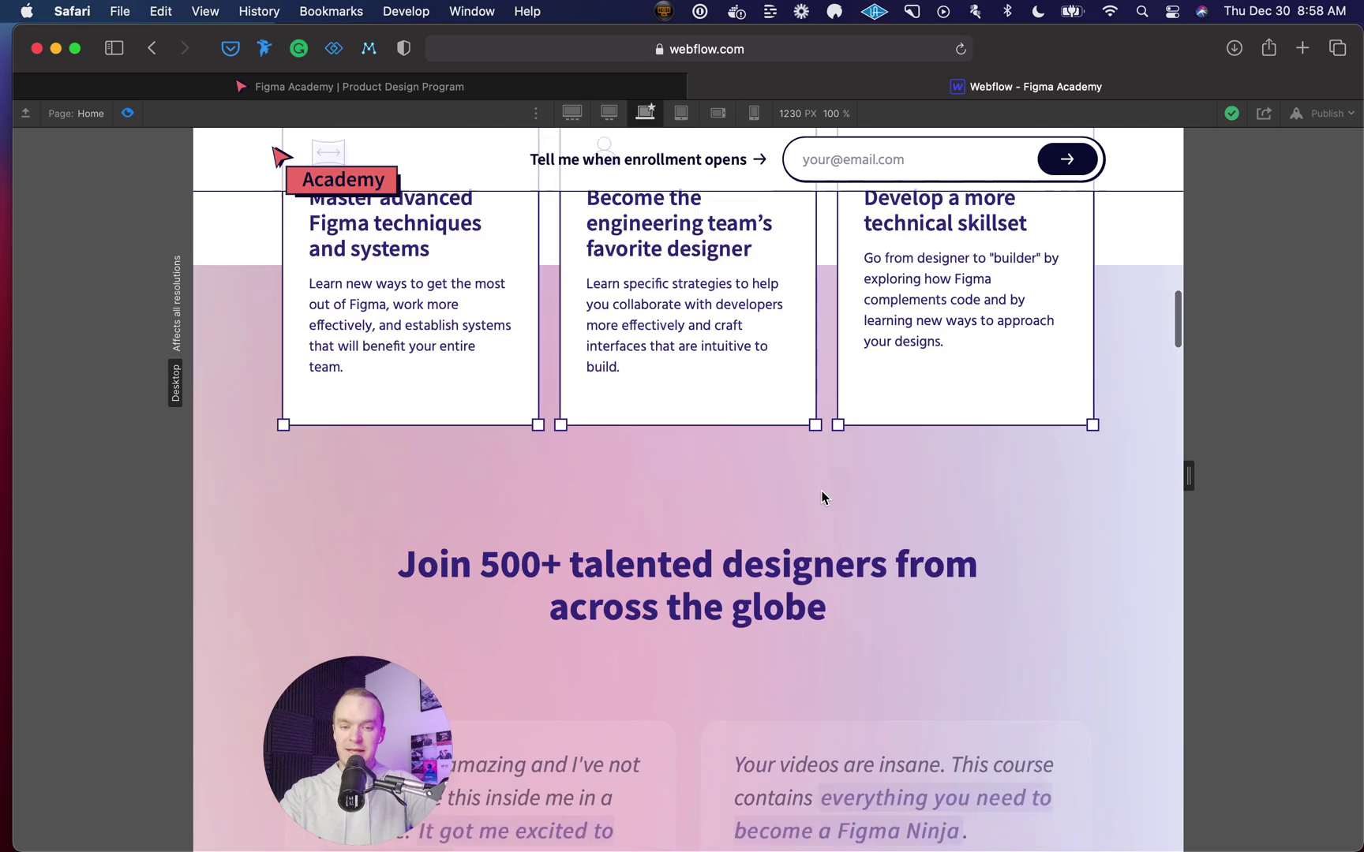
scroll(822, 498, "down", 5)
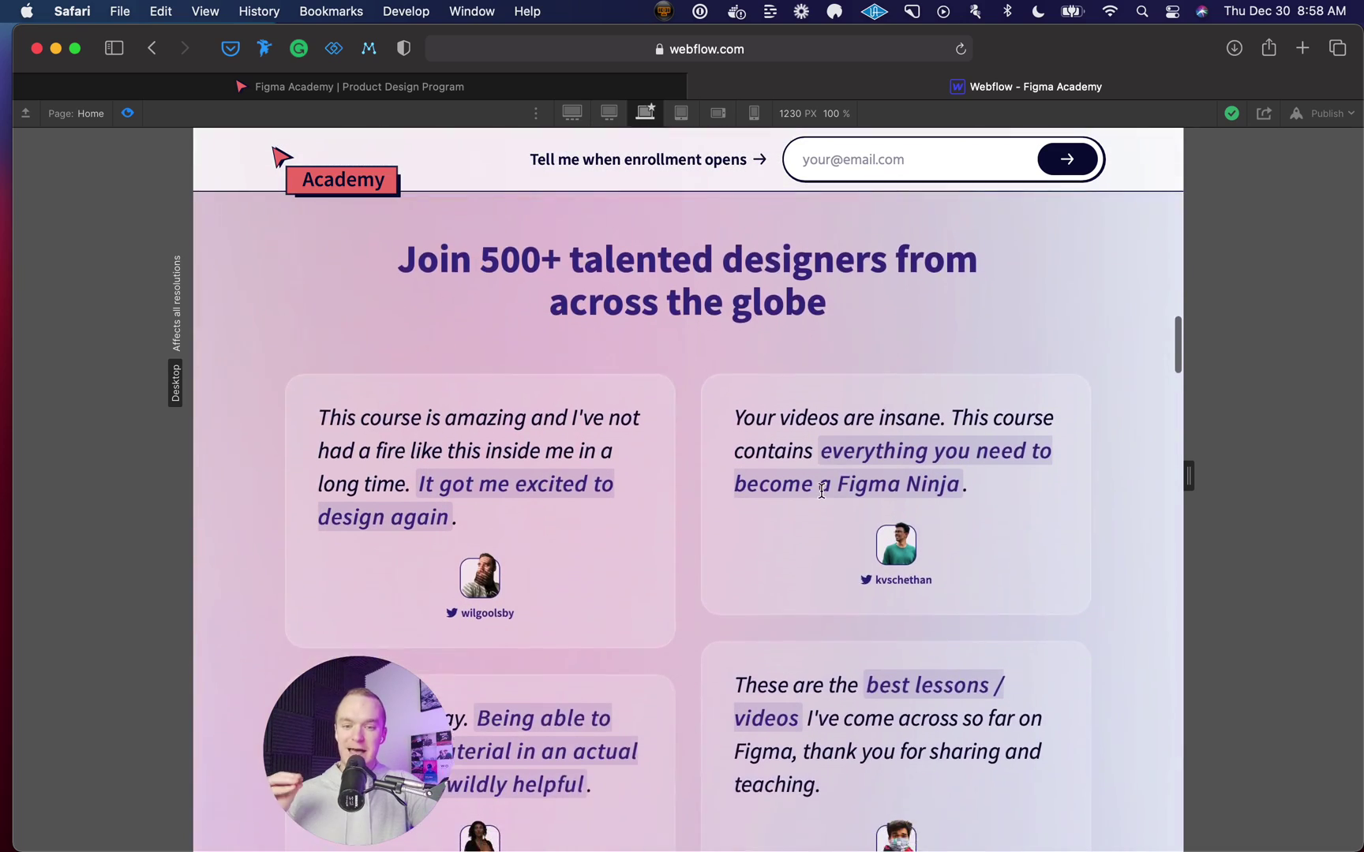
scroll(822, 491, "down", 8)
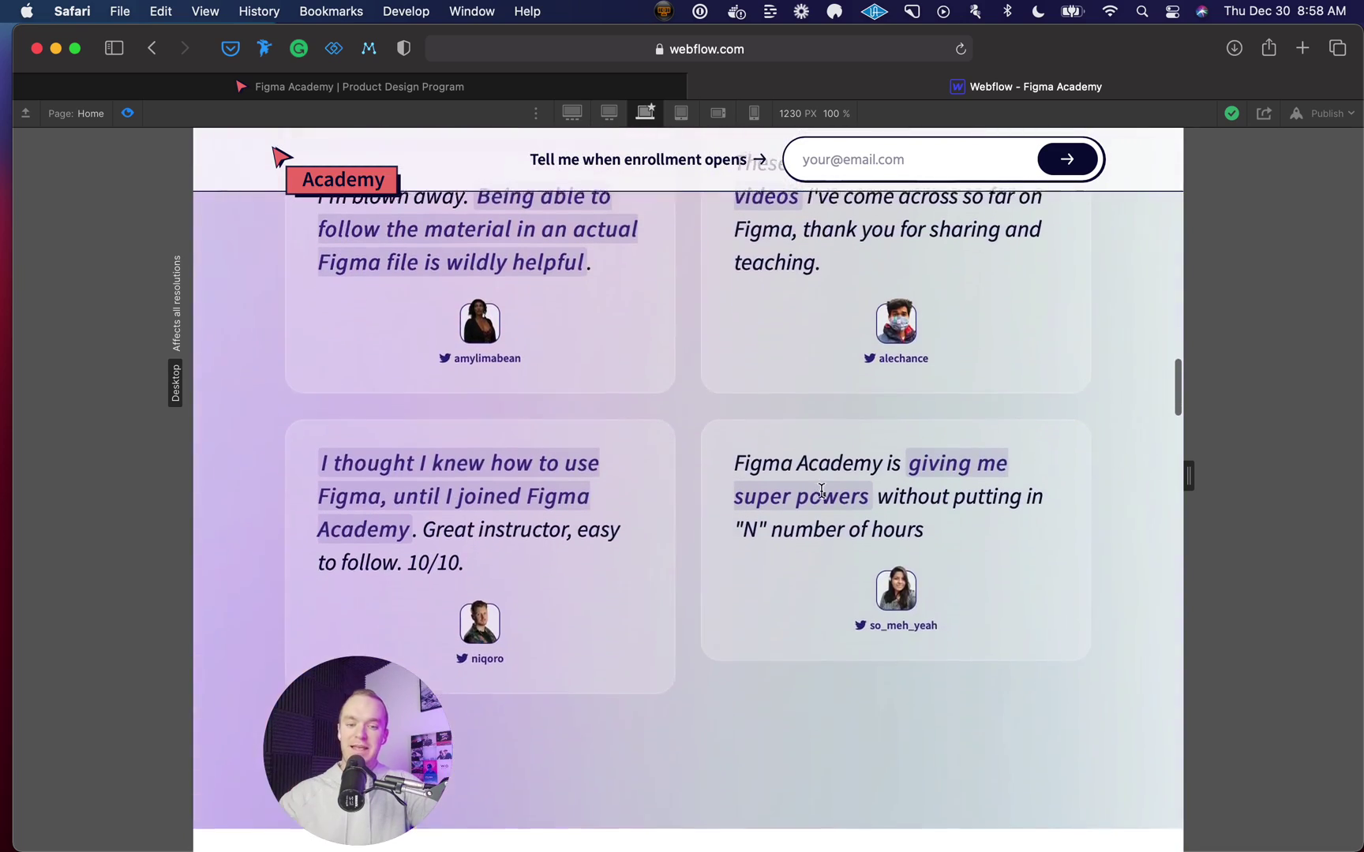
scroll(822, 491, "down", 5)
scroll(822, 496, "up", 7)
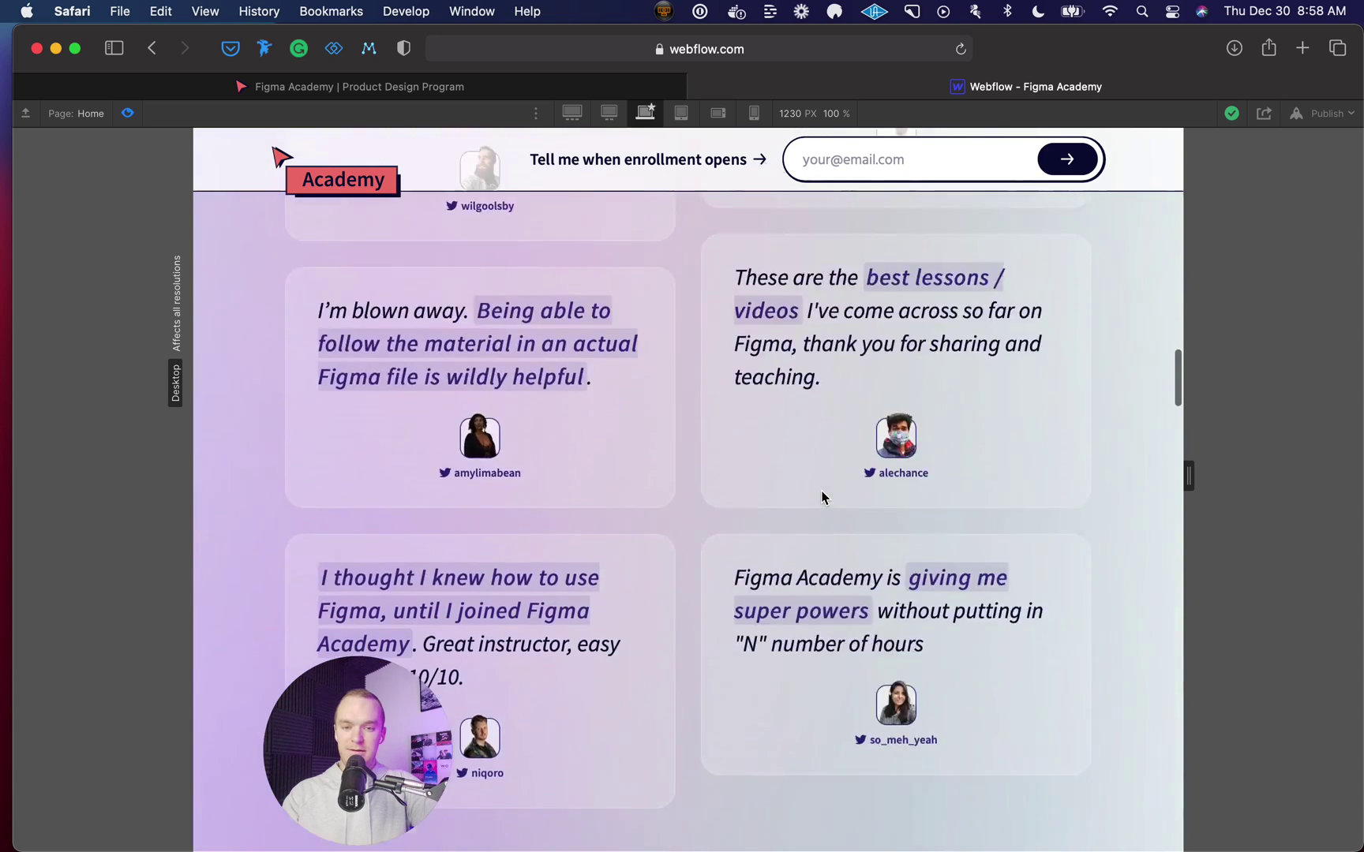
scroll(822, 498, "up", 12)
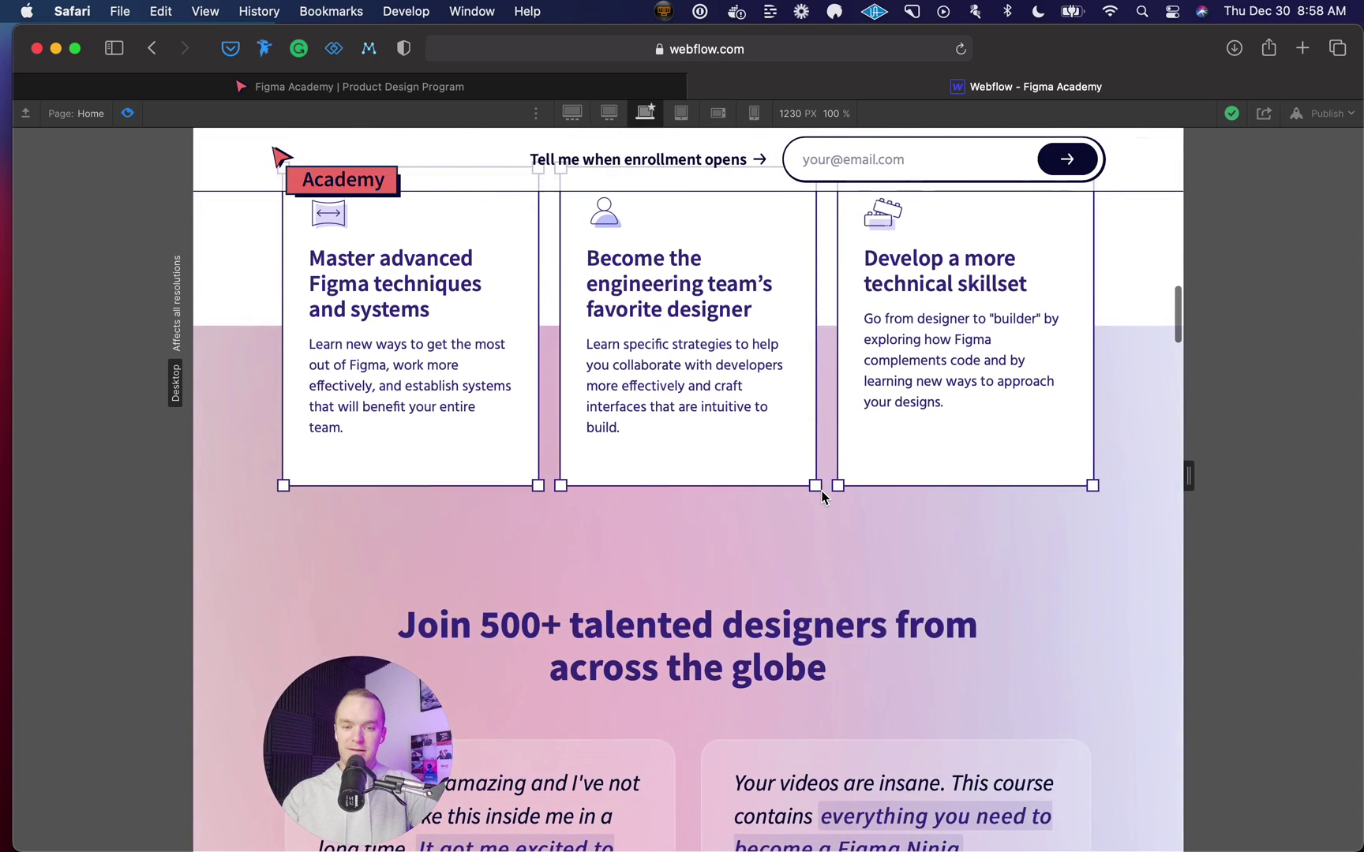
scroll(821, 496, "up", 1)
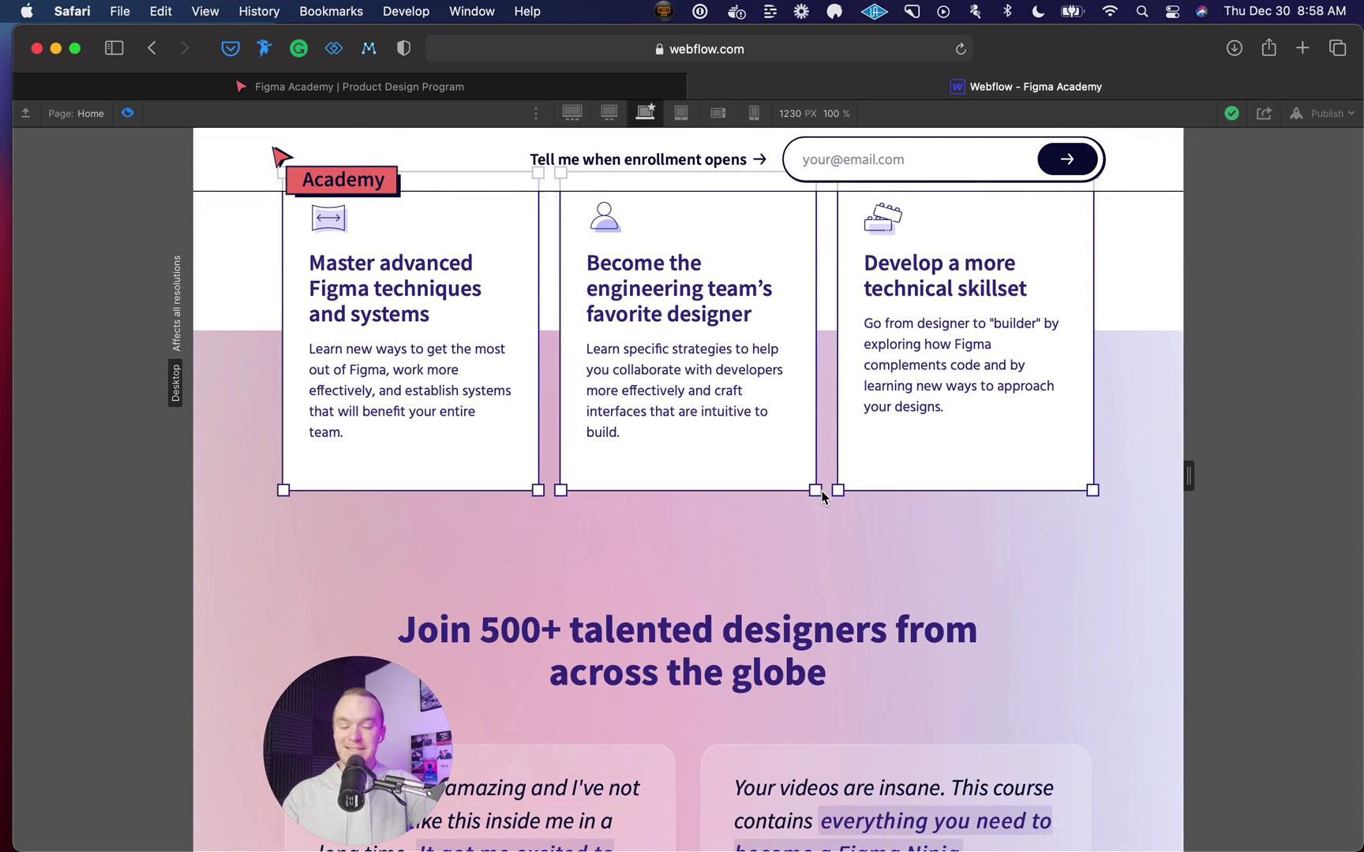